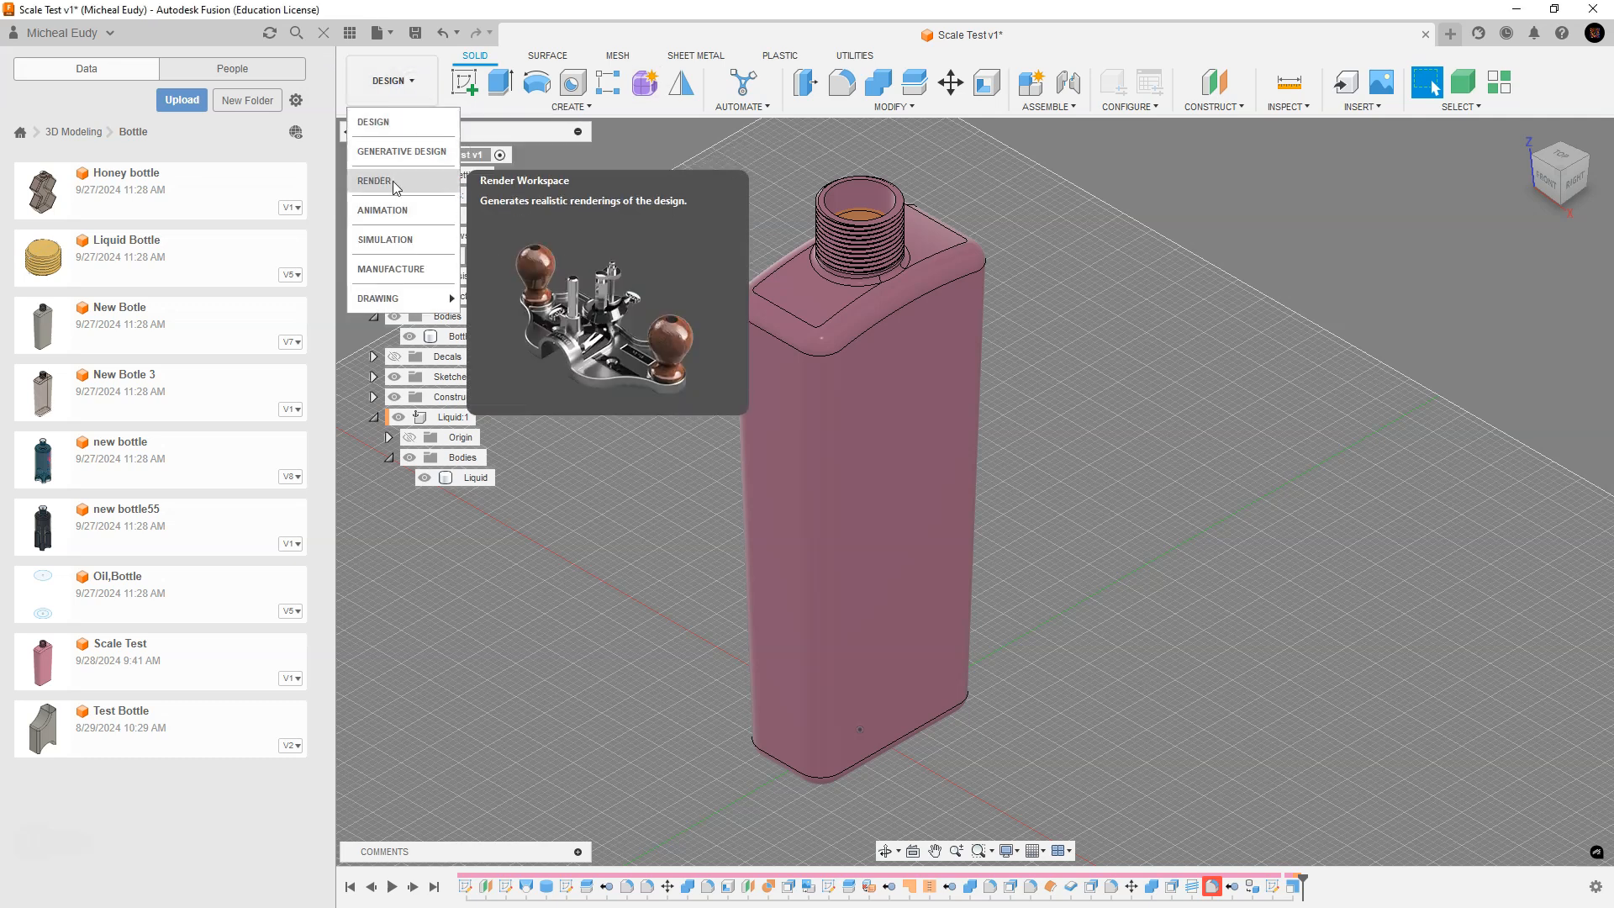
Step: Switch to the Render workspace and collapse the rendering gallery
click(375, 181)
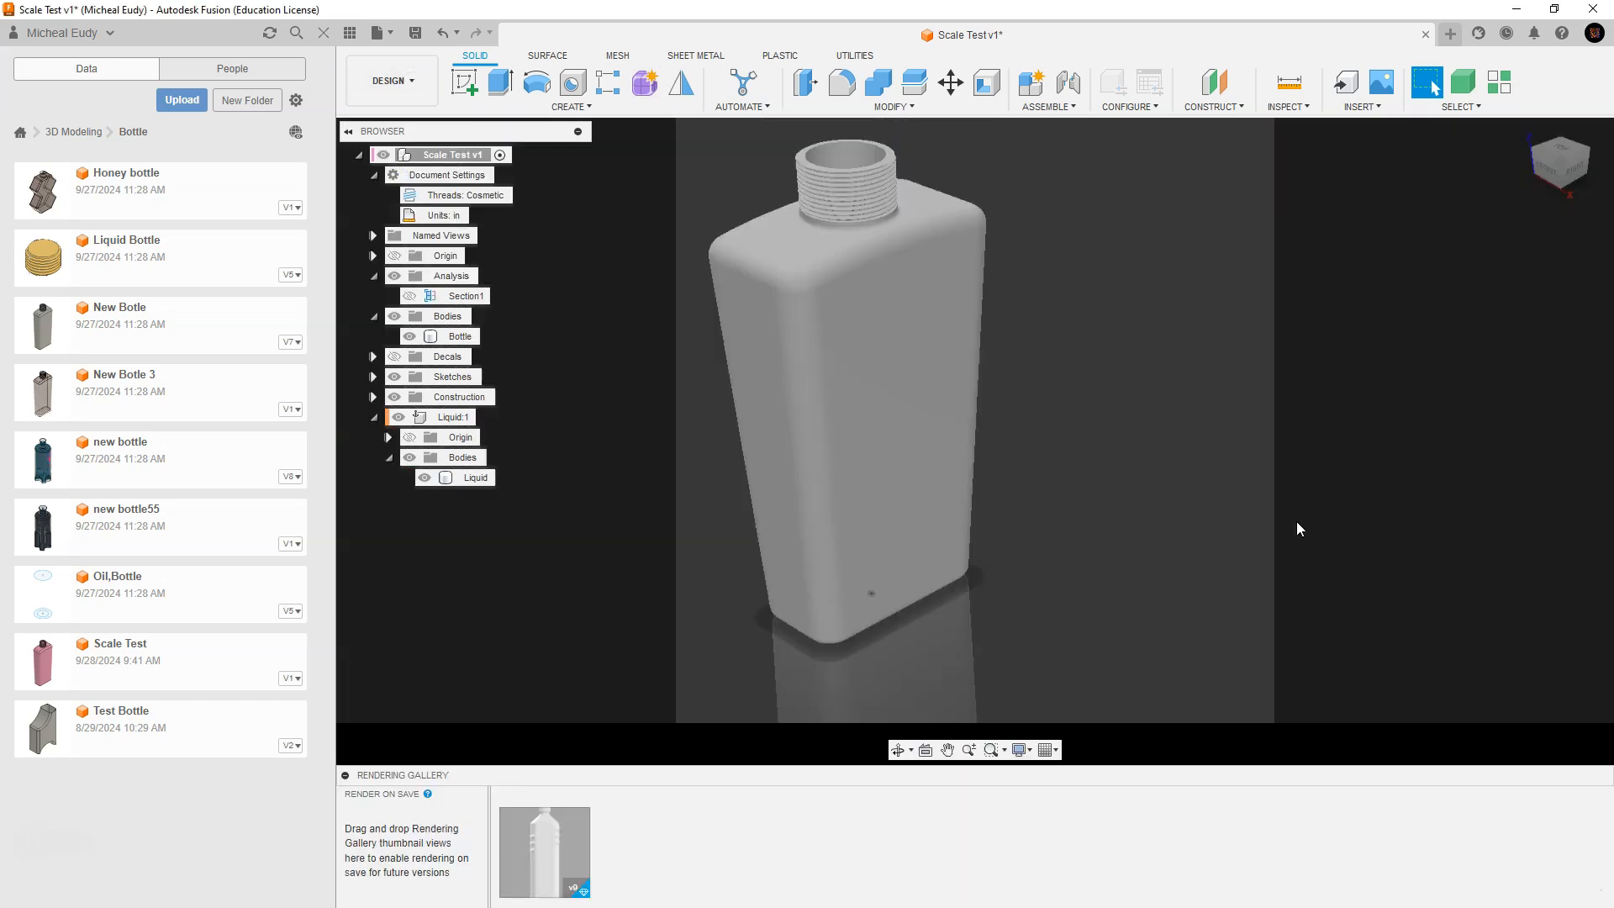
click(342, 777)
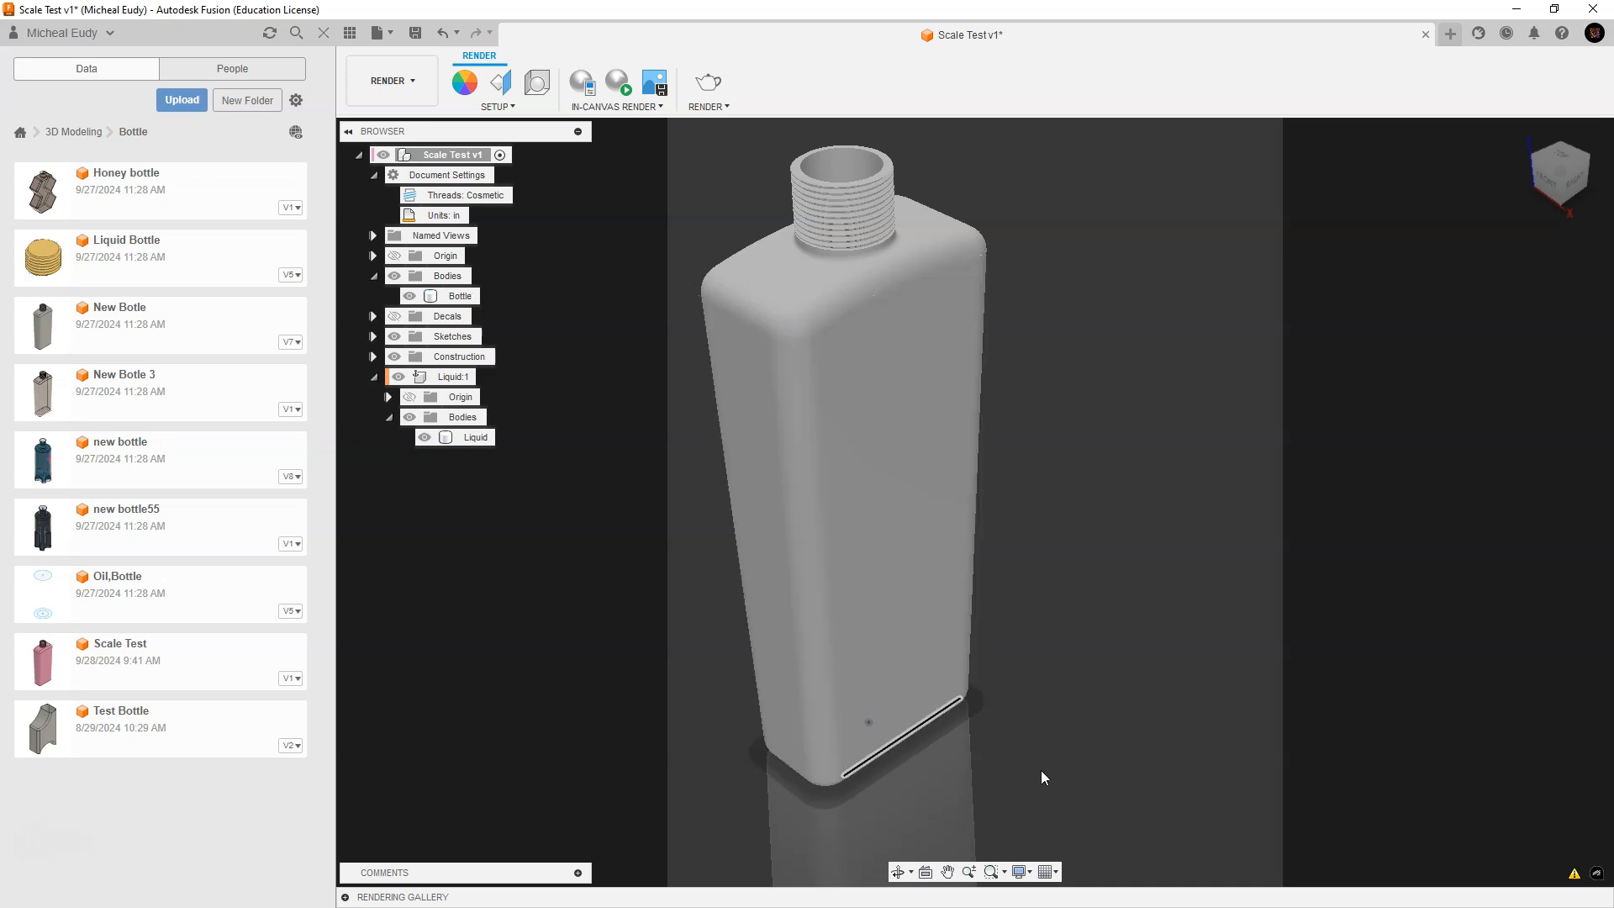
Step: Review the available aspect ratios in the scene settings, keeping 4:5 Portrait
click(537, 81)
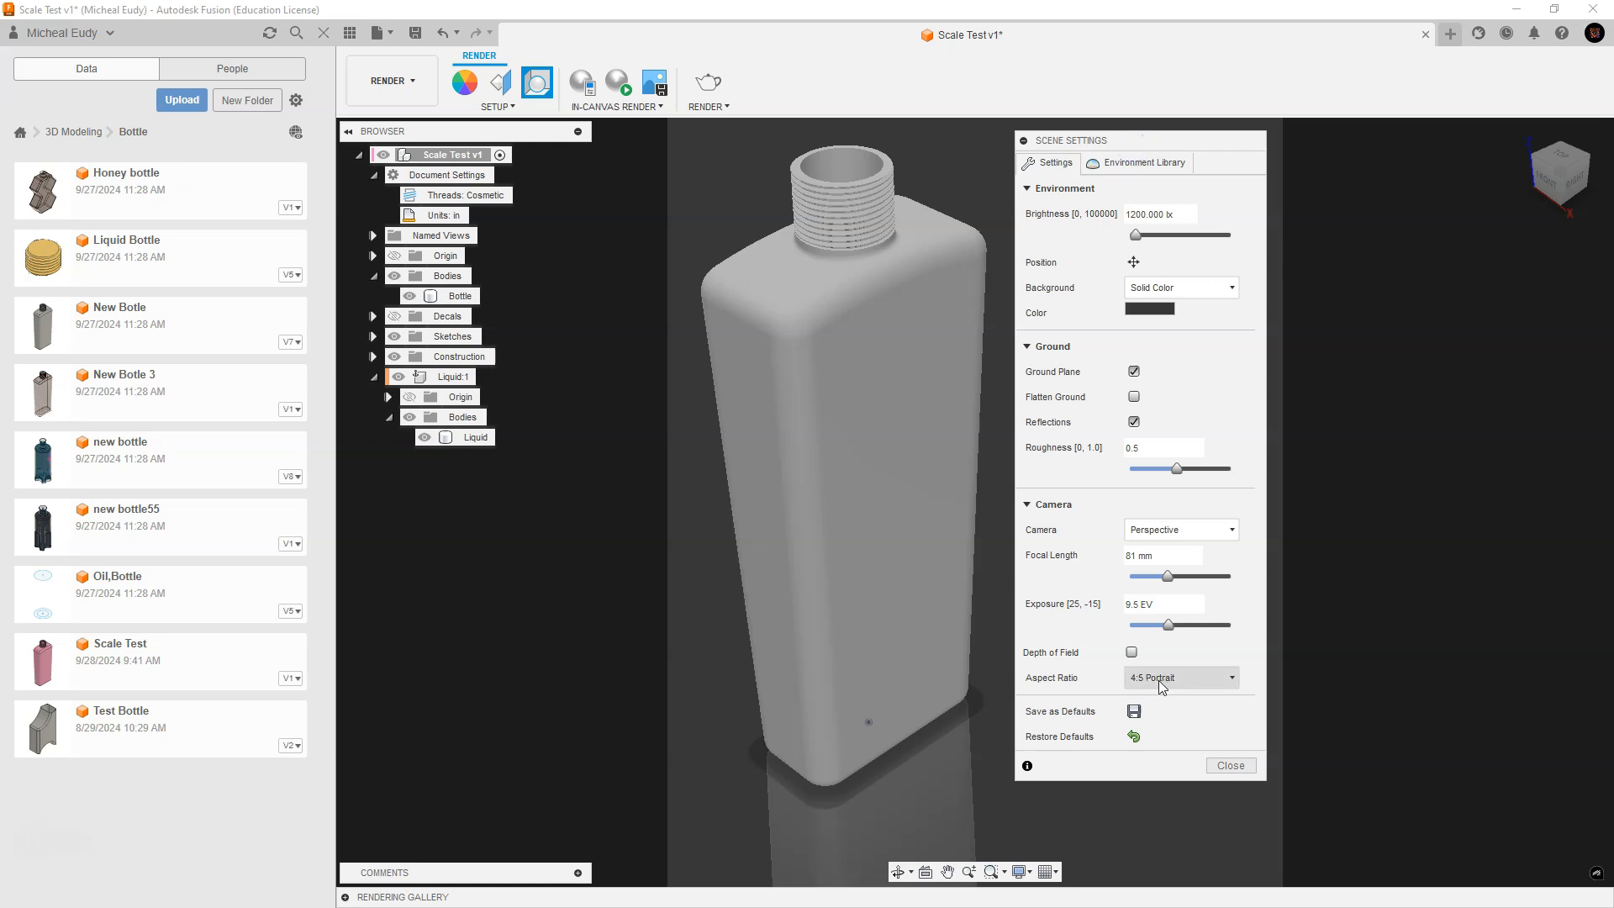
click(1195, 678)
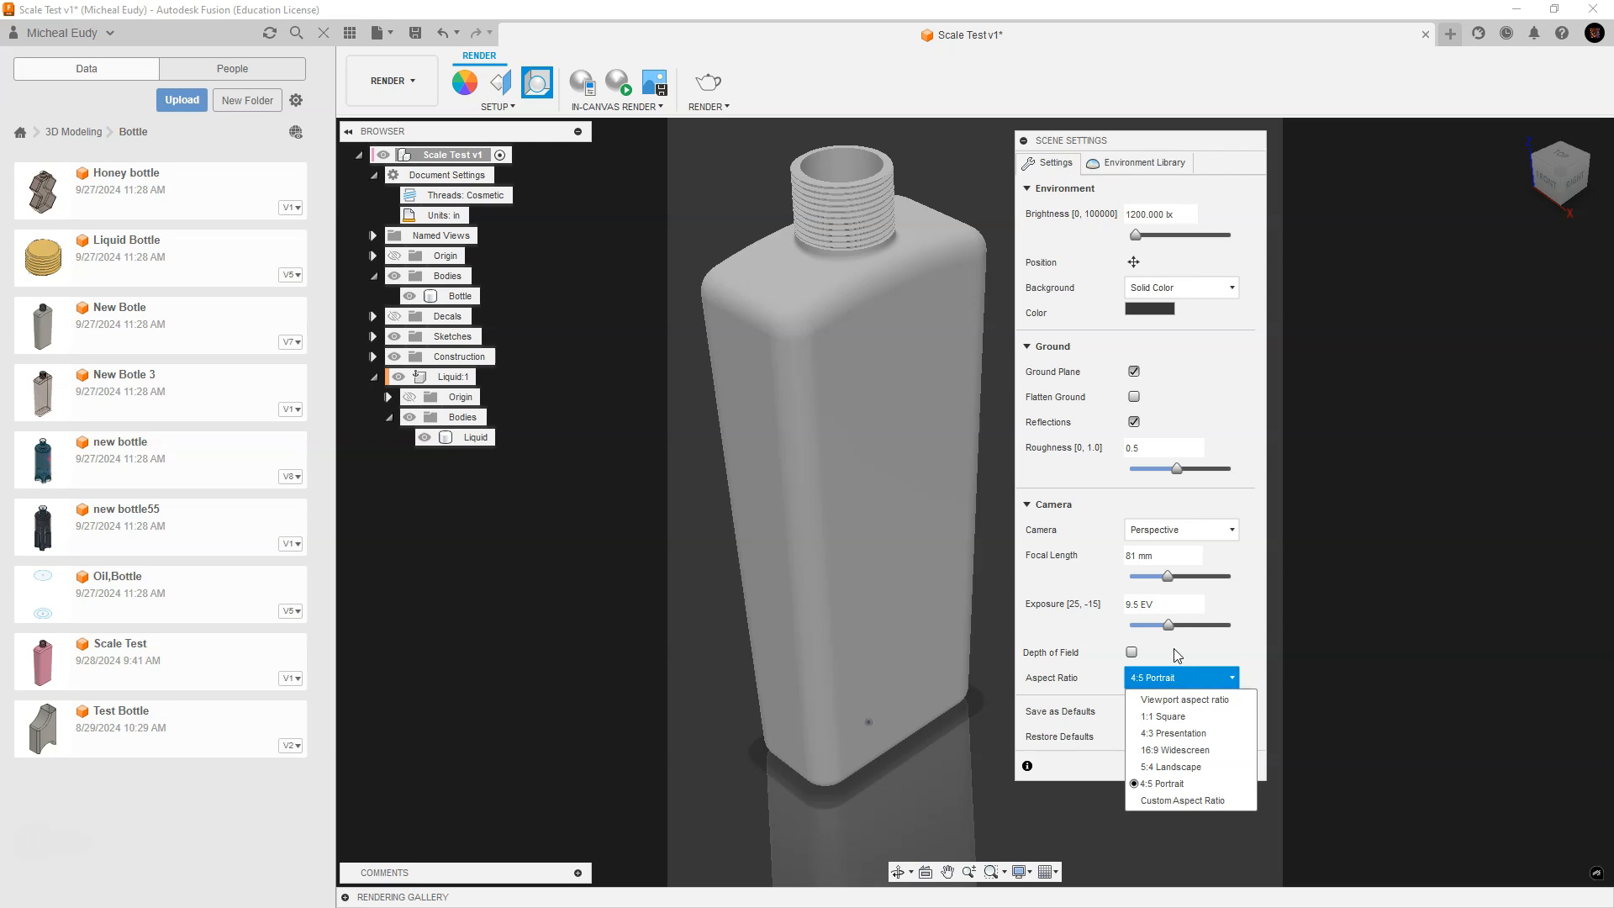
click(1176, 655)
click(1227, 767)
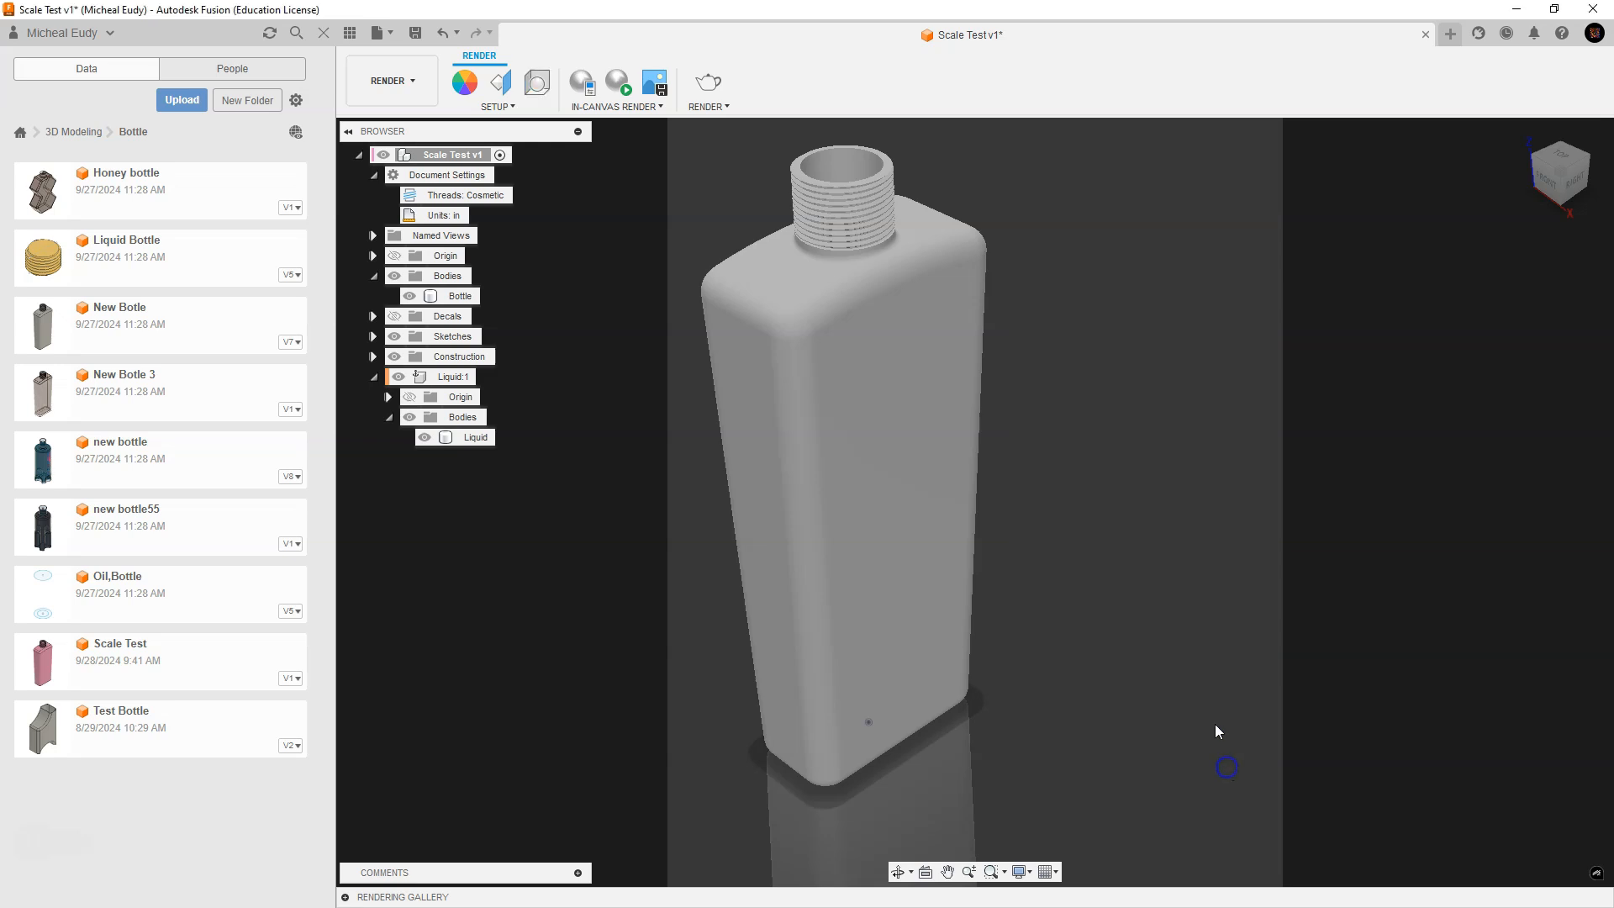
Step: View the bottle squarely from the Right side and set the camera to Orthographic
click(1570, 180)
mouse_move(1189, 481)
middle_down()
mouse_move(1236, 509)
mouse_move(1219, 541)
middle_up()
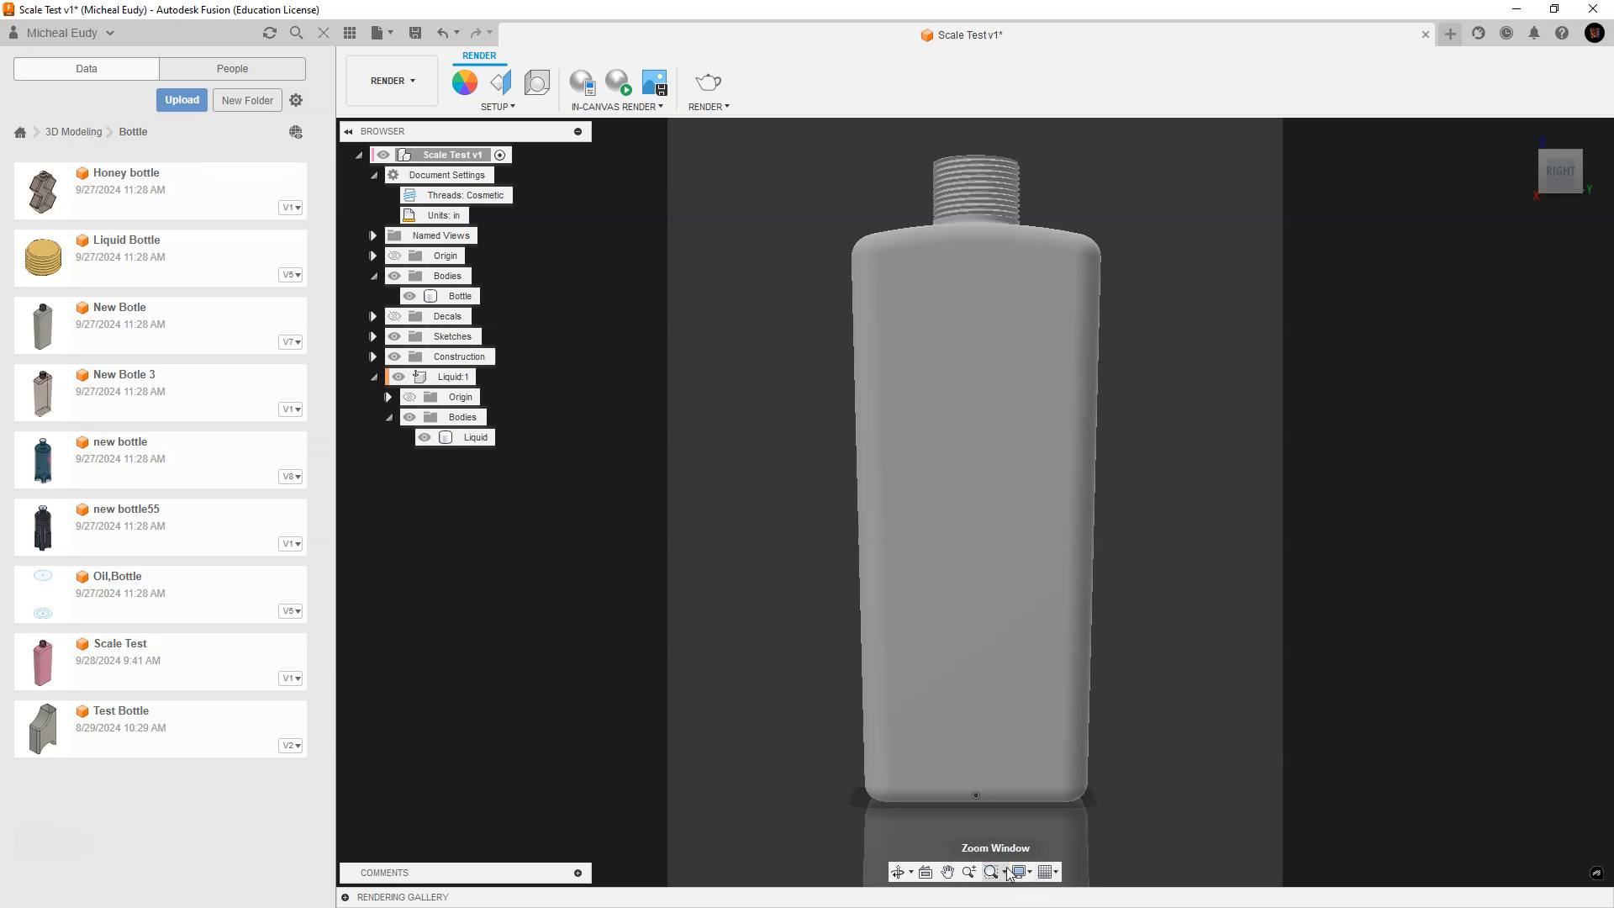
click(1032, 872)
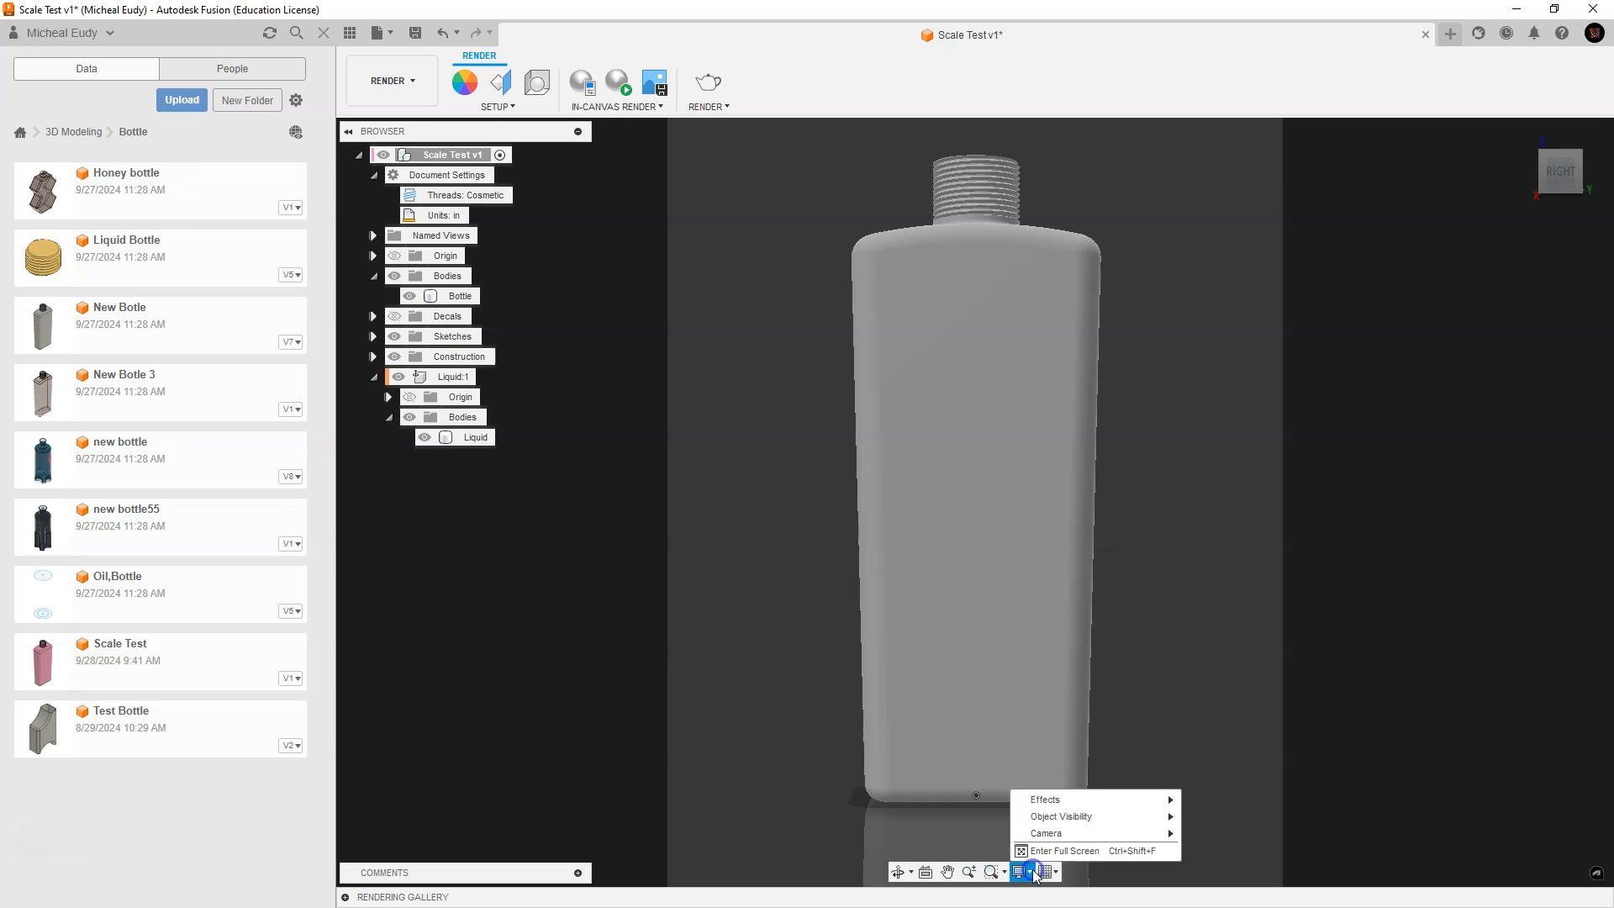
mouse_move(1047, 837)
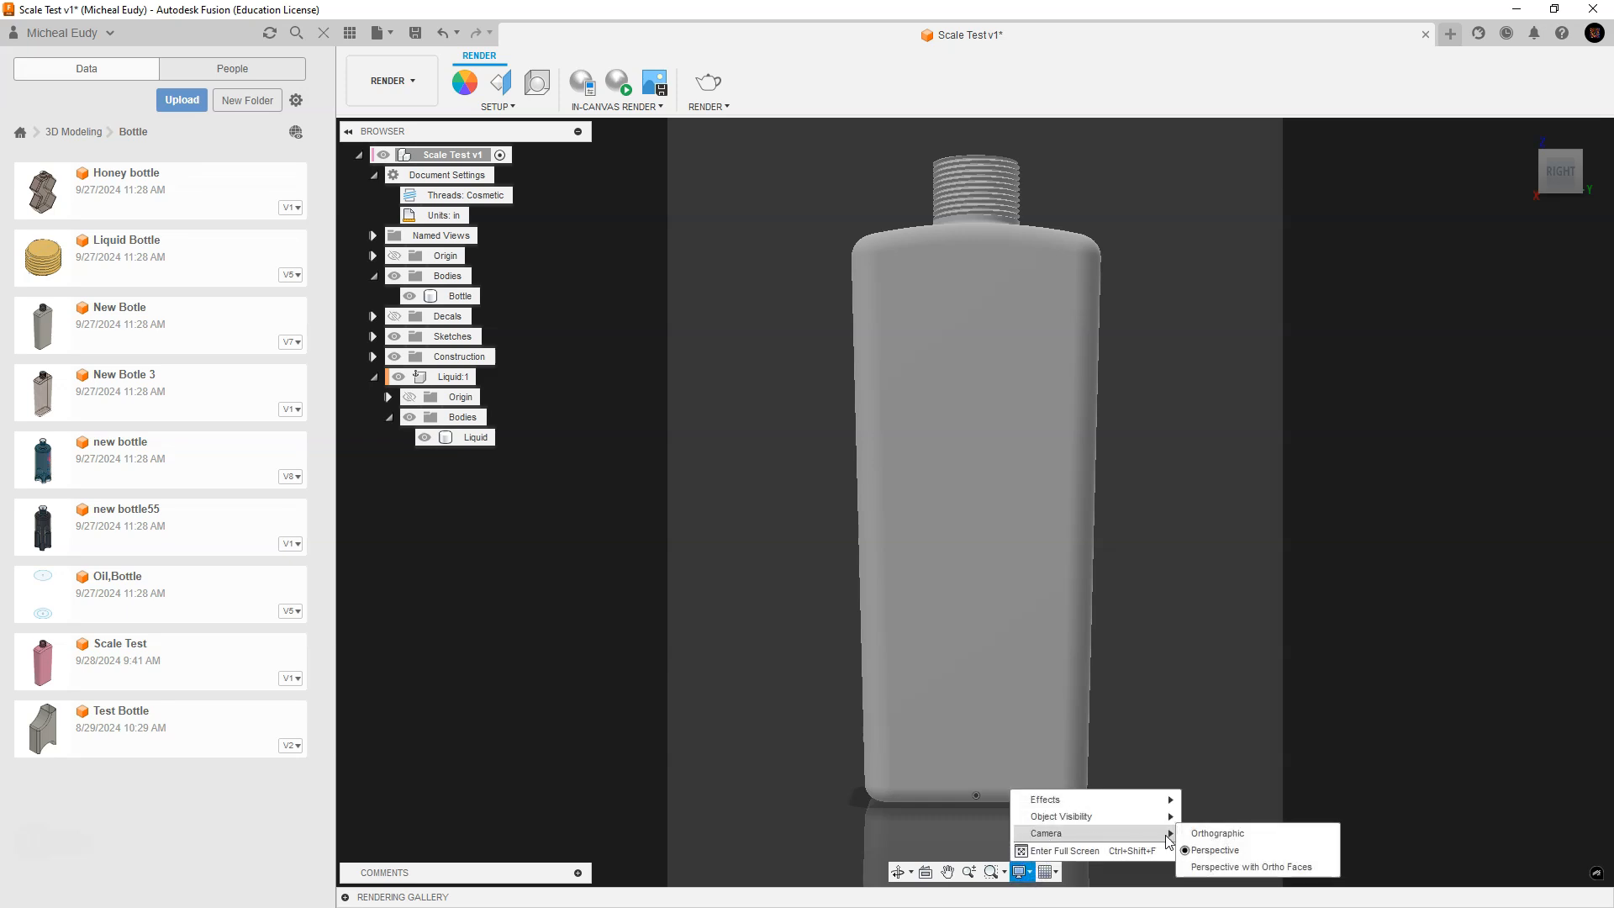
click(1217, 834)
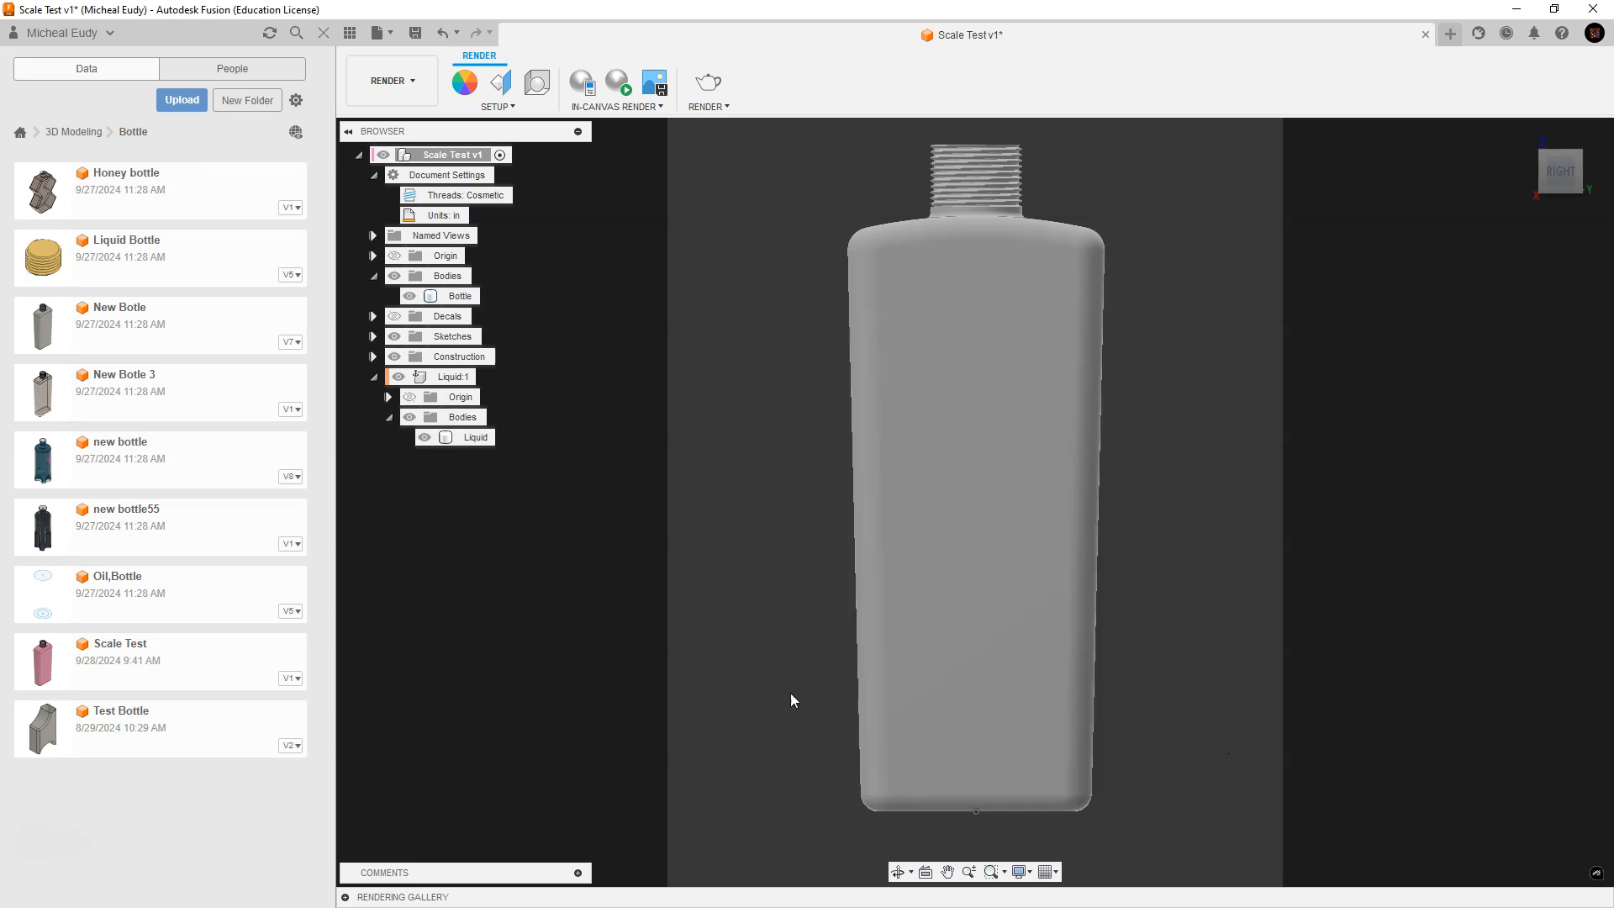
Step: Hide the Liquid component and collapse its entry in the model tree
click(402, 380)
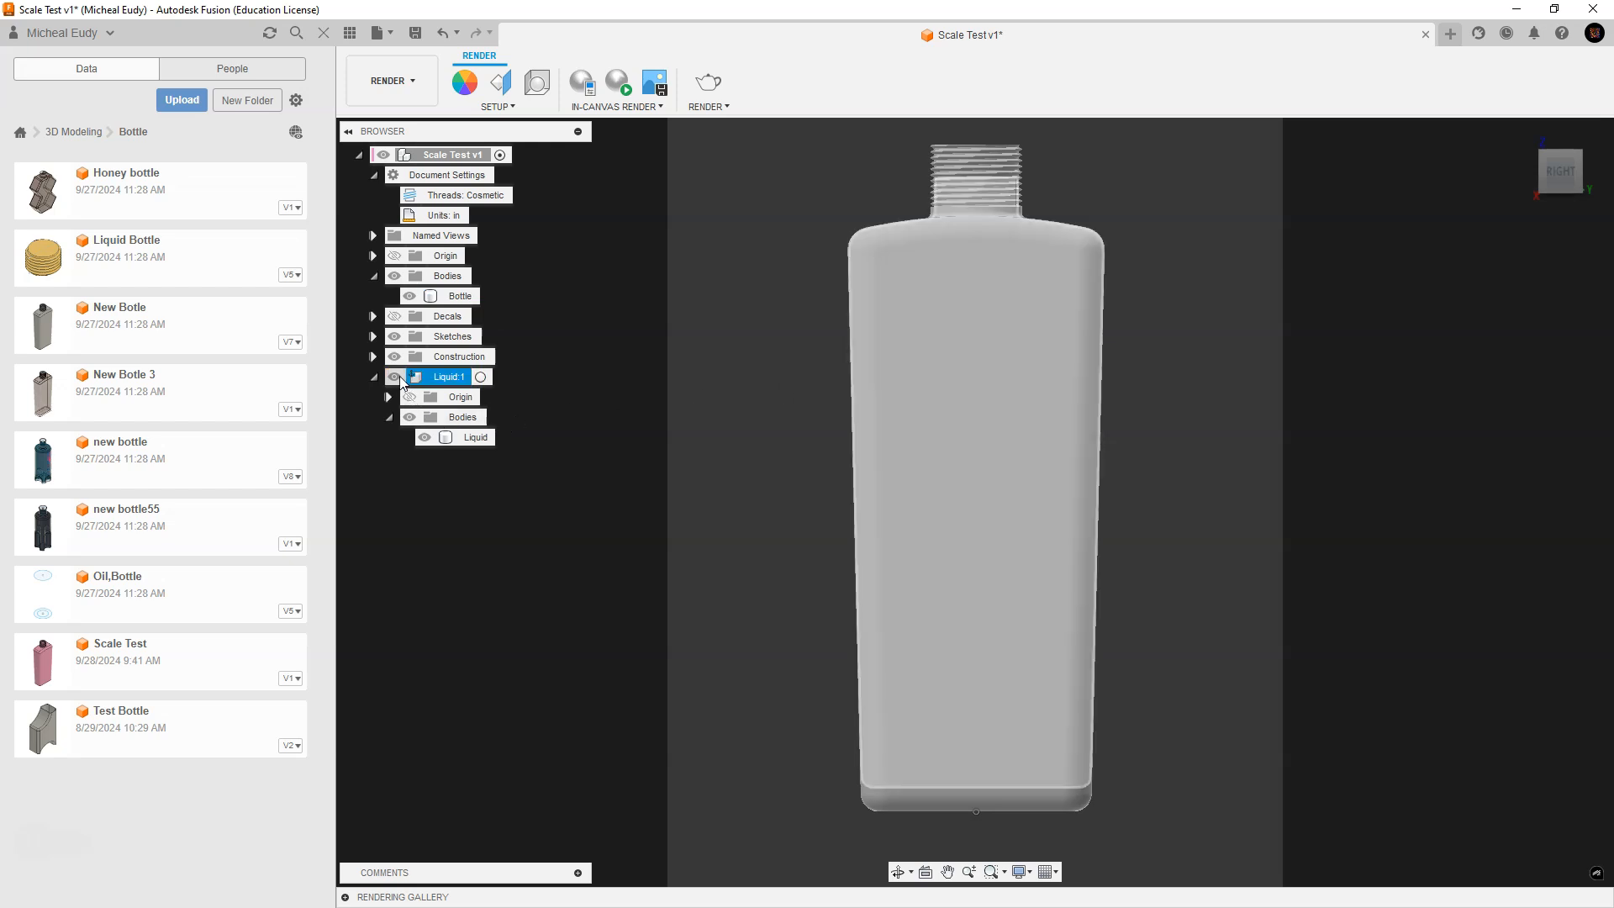
click(395, 377)
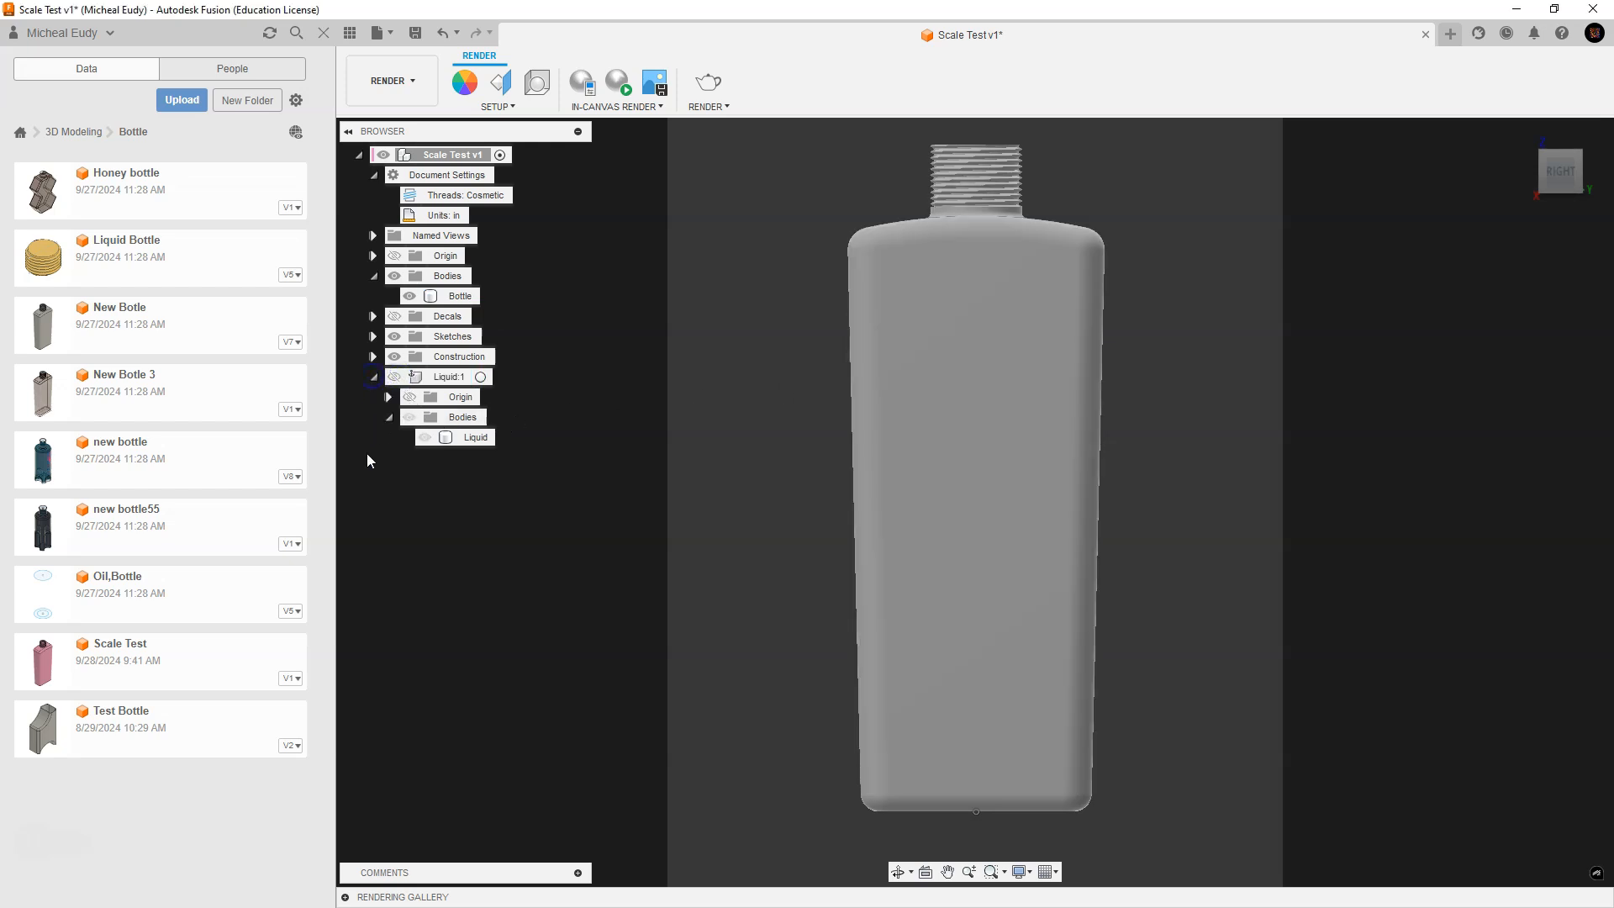
click(374, 376)
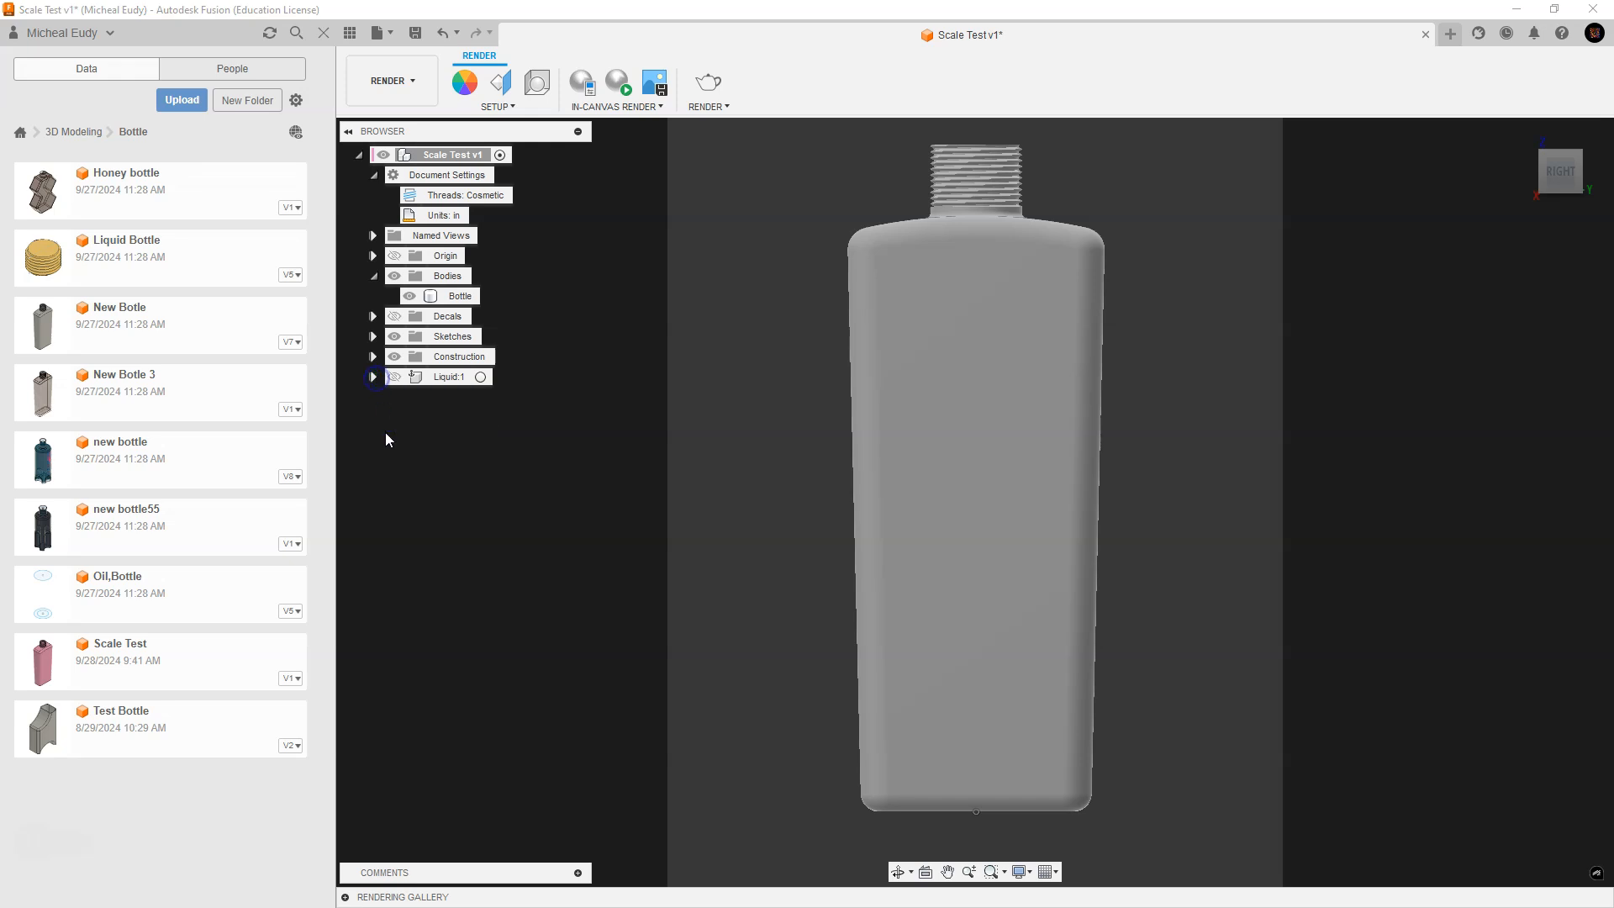
Step: Set the Bottle body's display detail to Fixed with a High detail level
click(1057, 329)
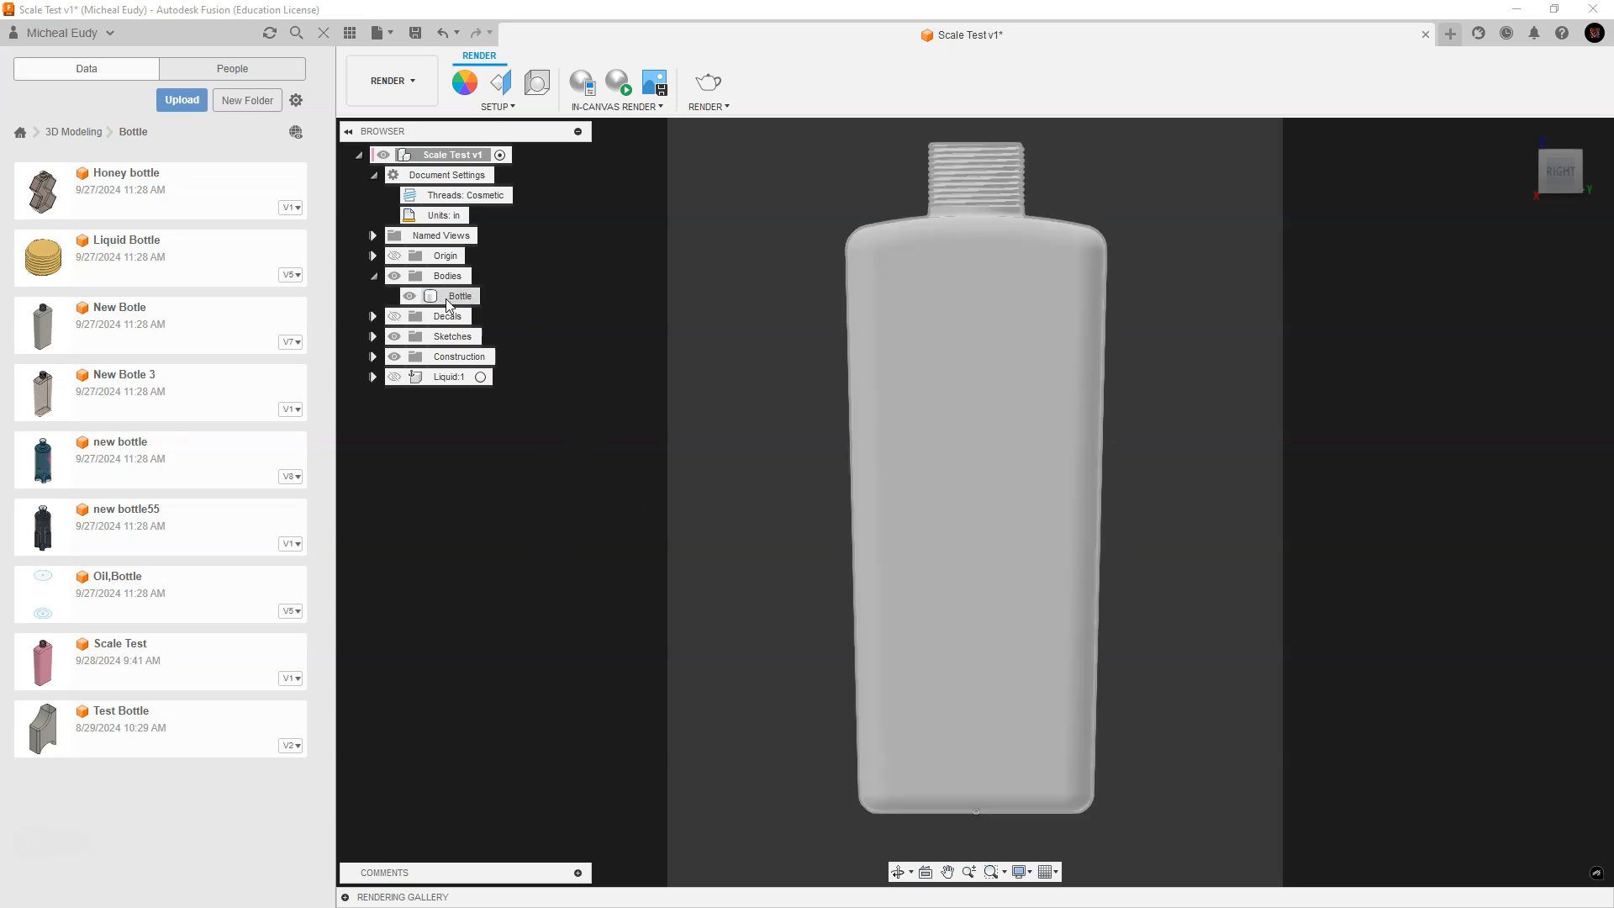
right_click(456, 294)
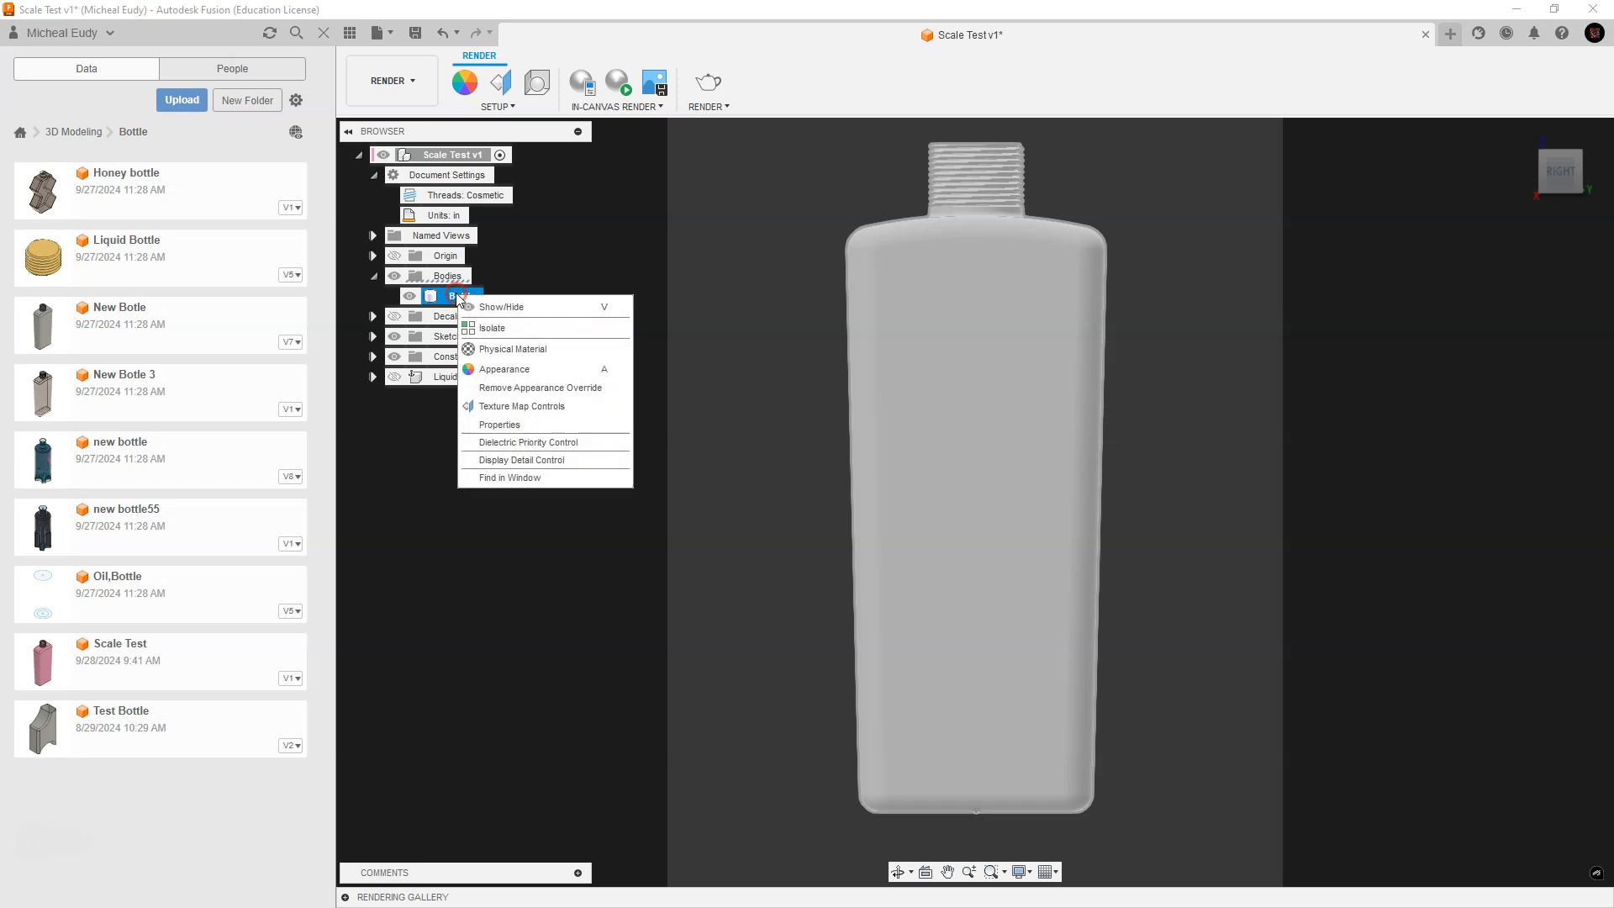
click(504, 462)
drag(1459, 228, 1329, 218)
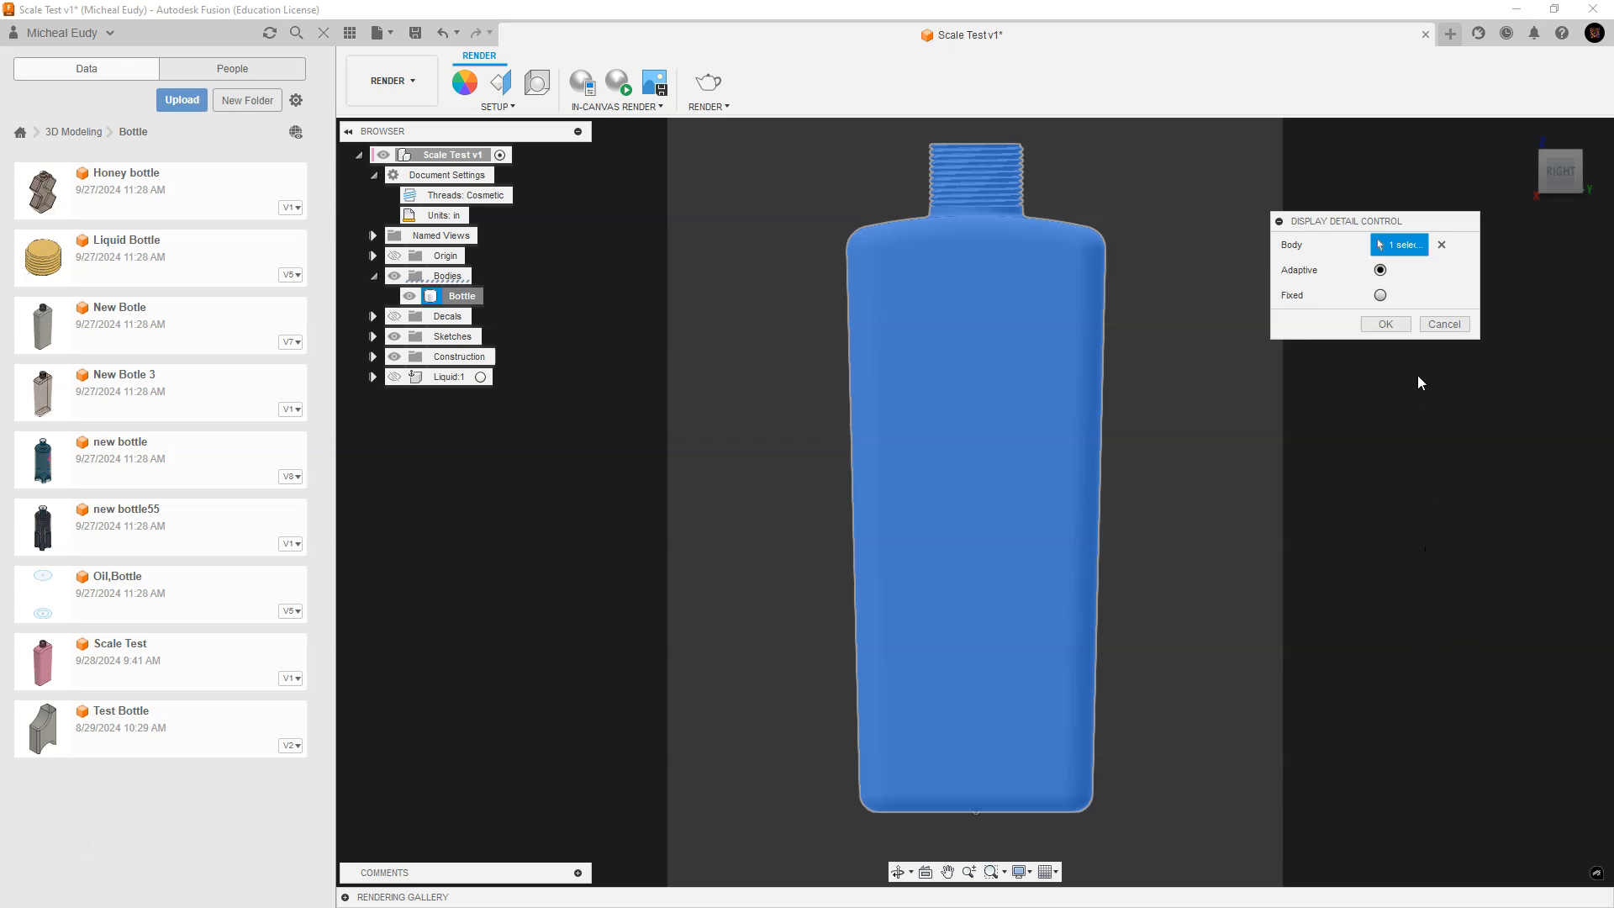
click(1380, 295)
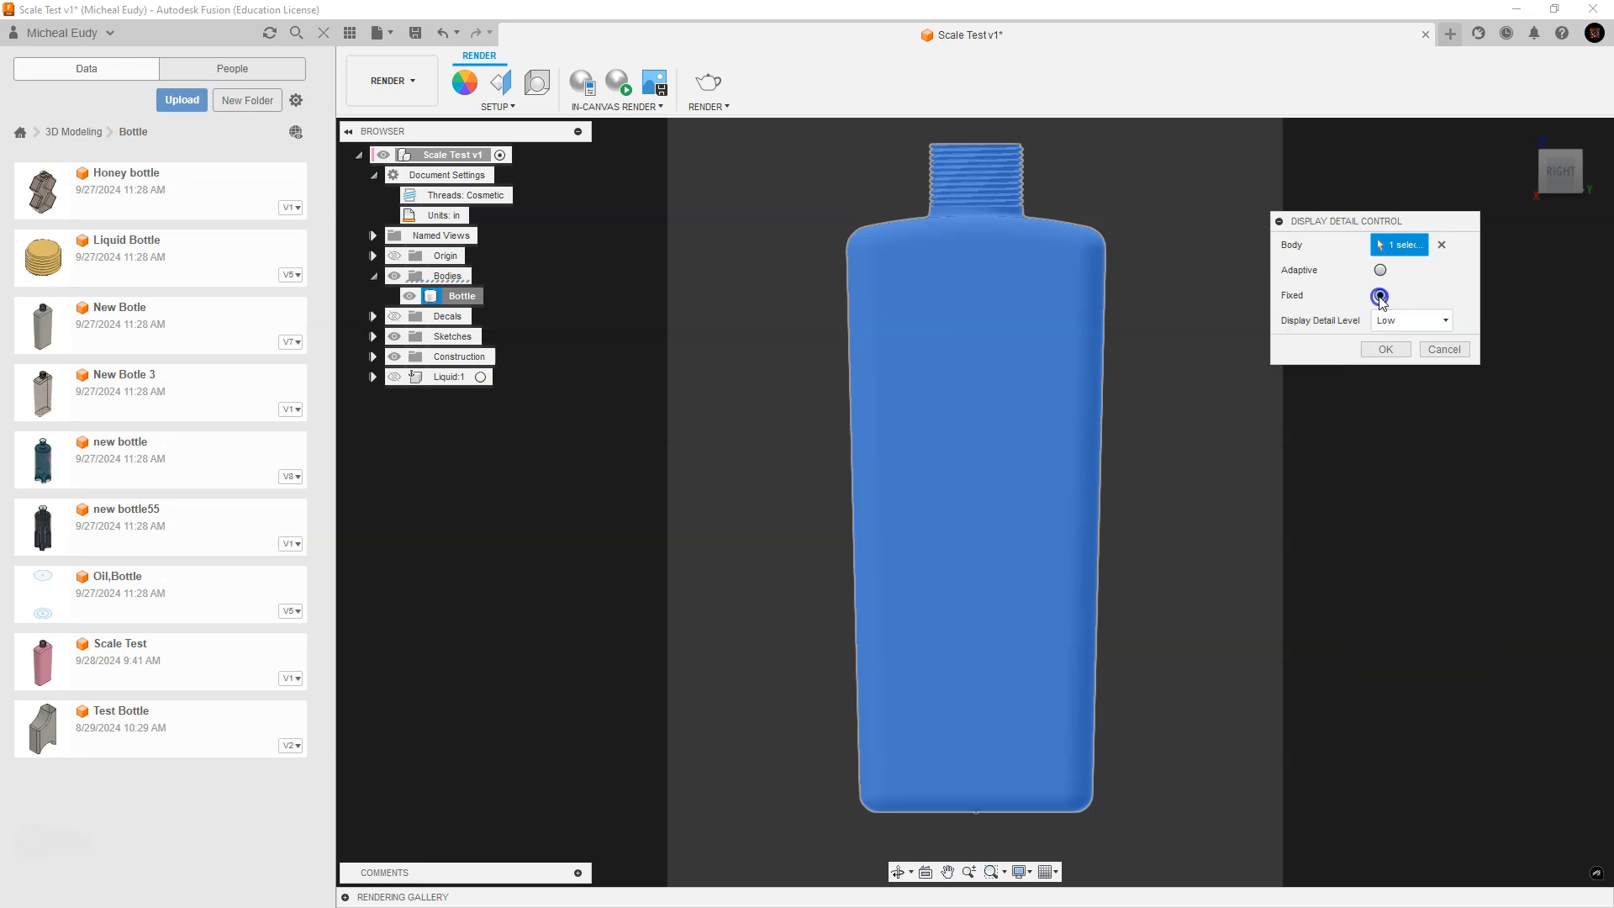
click(1411, 320)
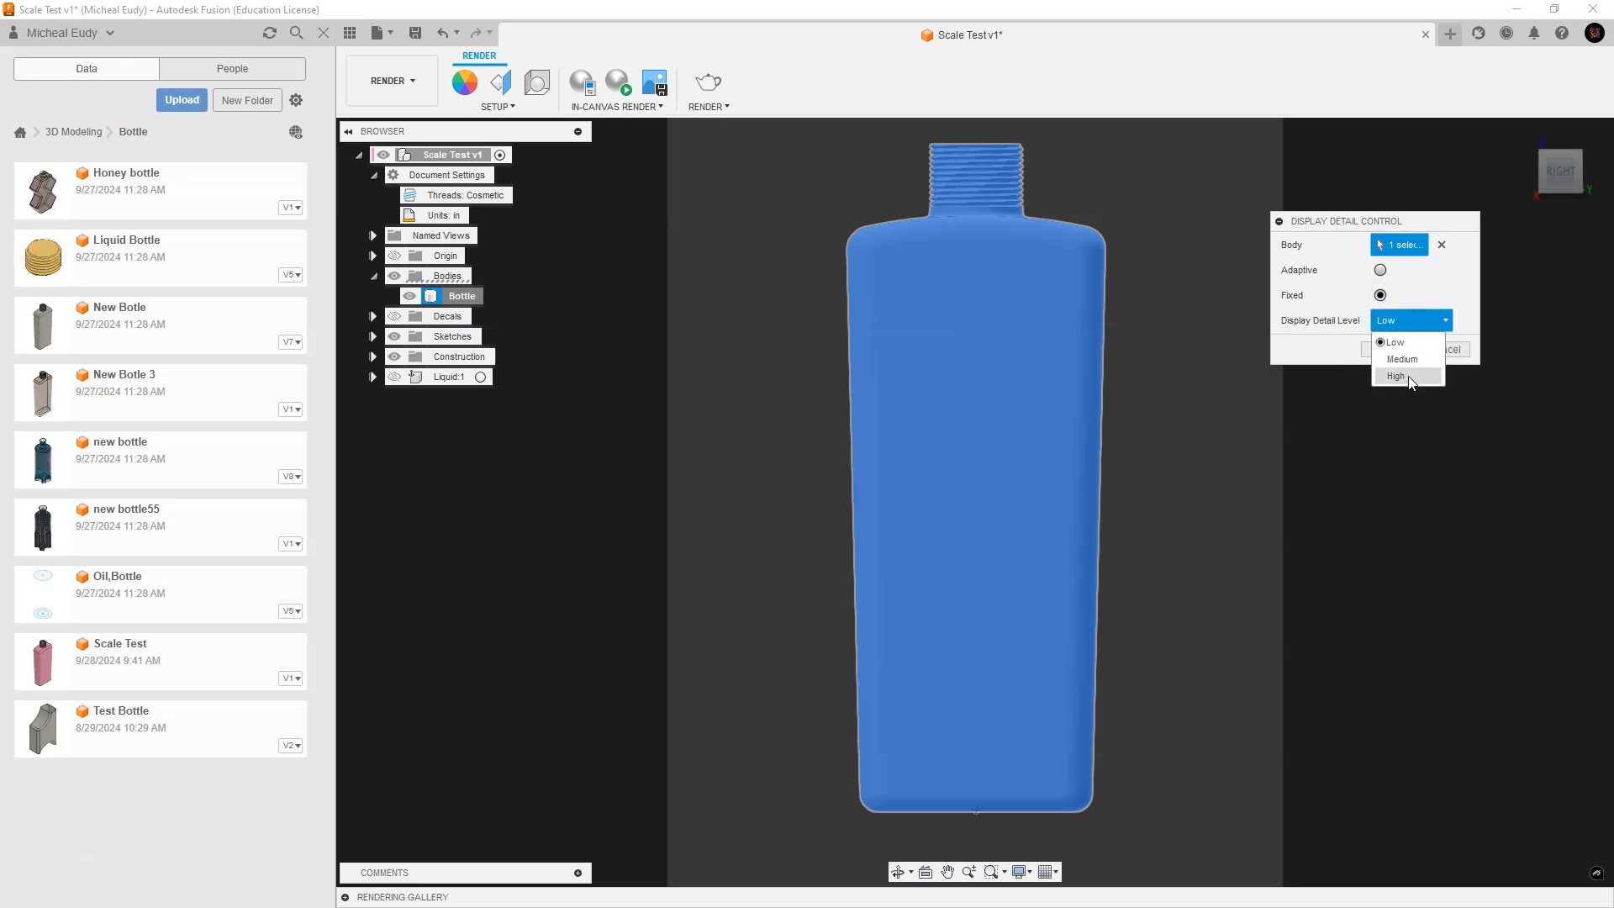
click(1411, 377)
click(1394, 350)
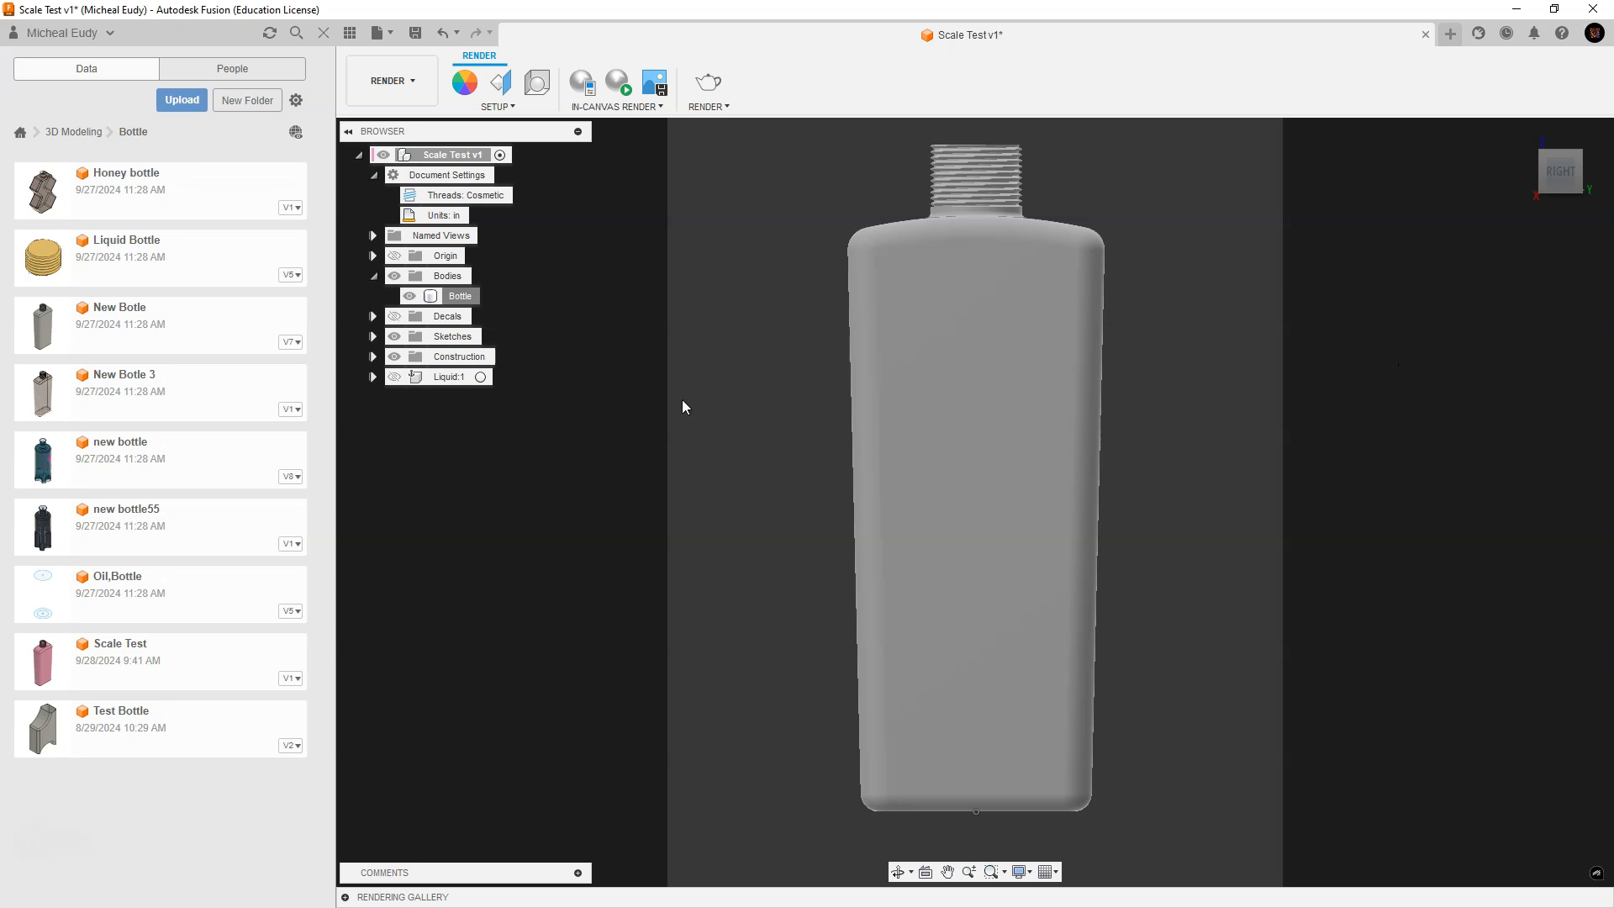
Step: Try the design's clear appearance on the bottle and replace it with Base Material - Opaque from the Fusion library
click(471, 92)
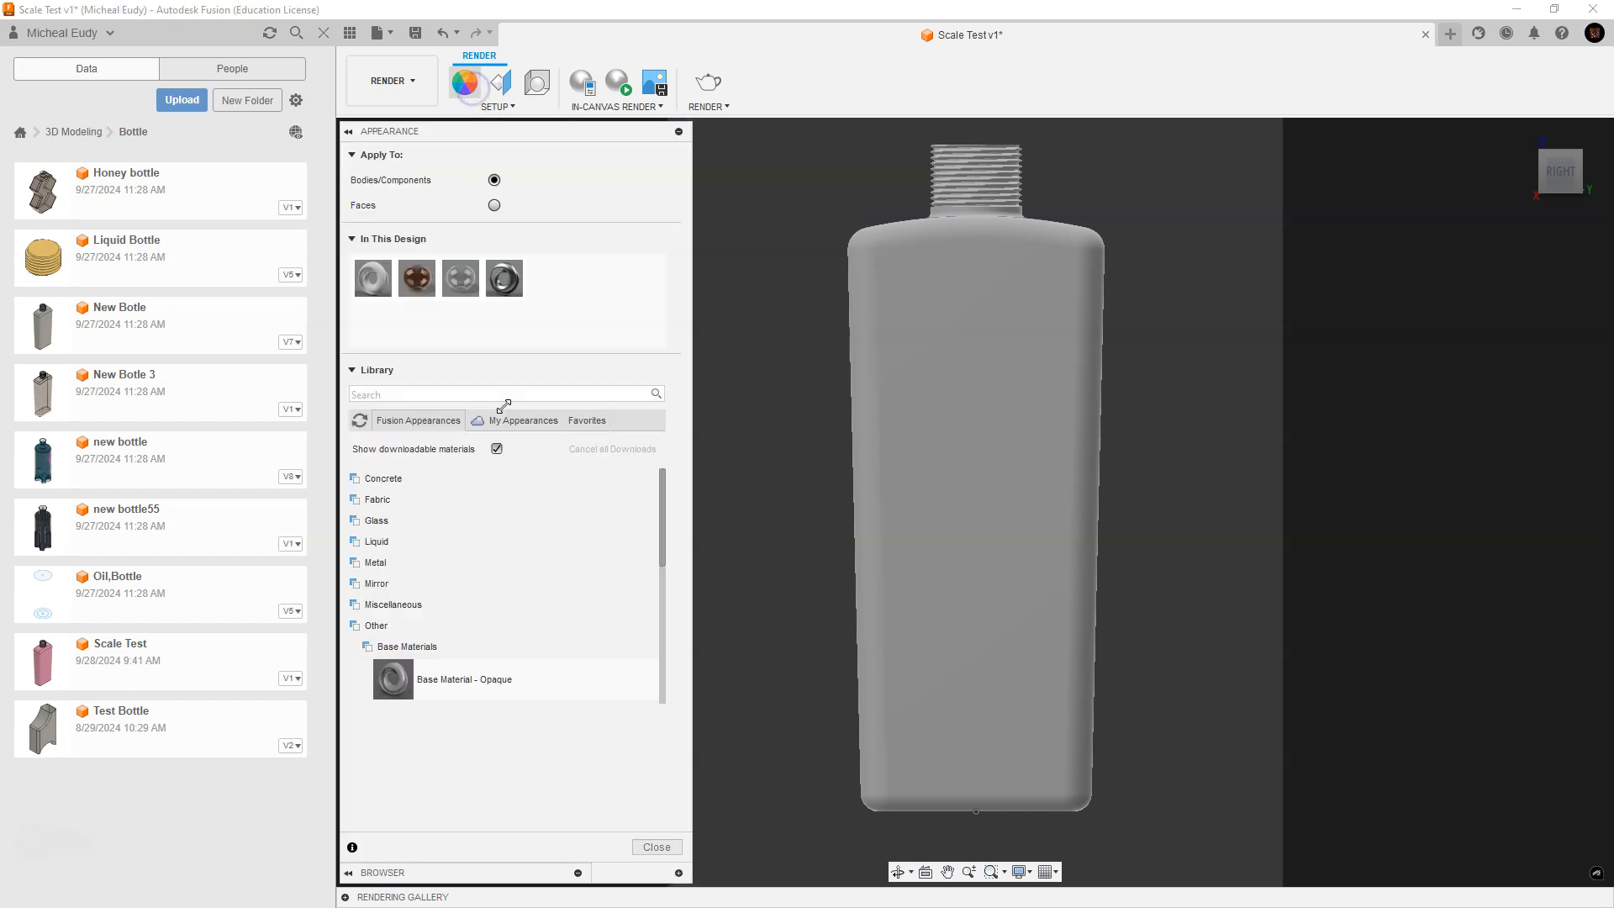
drag(458, 280, 885, 373)
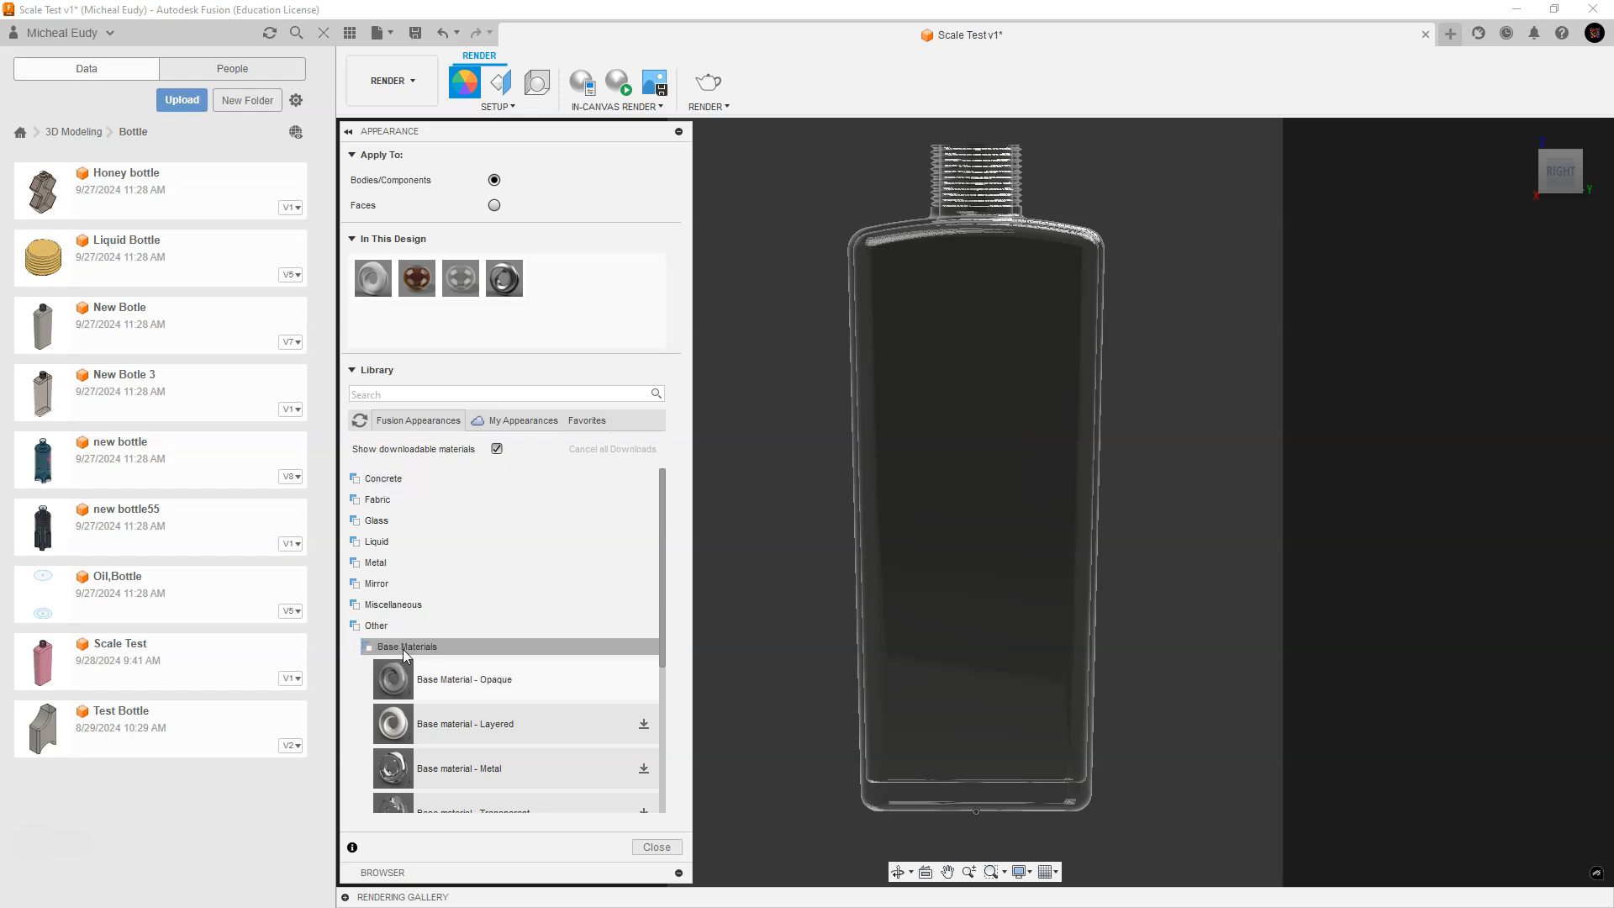
scroll(462, 651, down, 1)
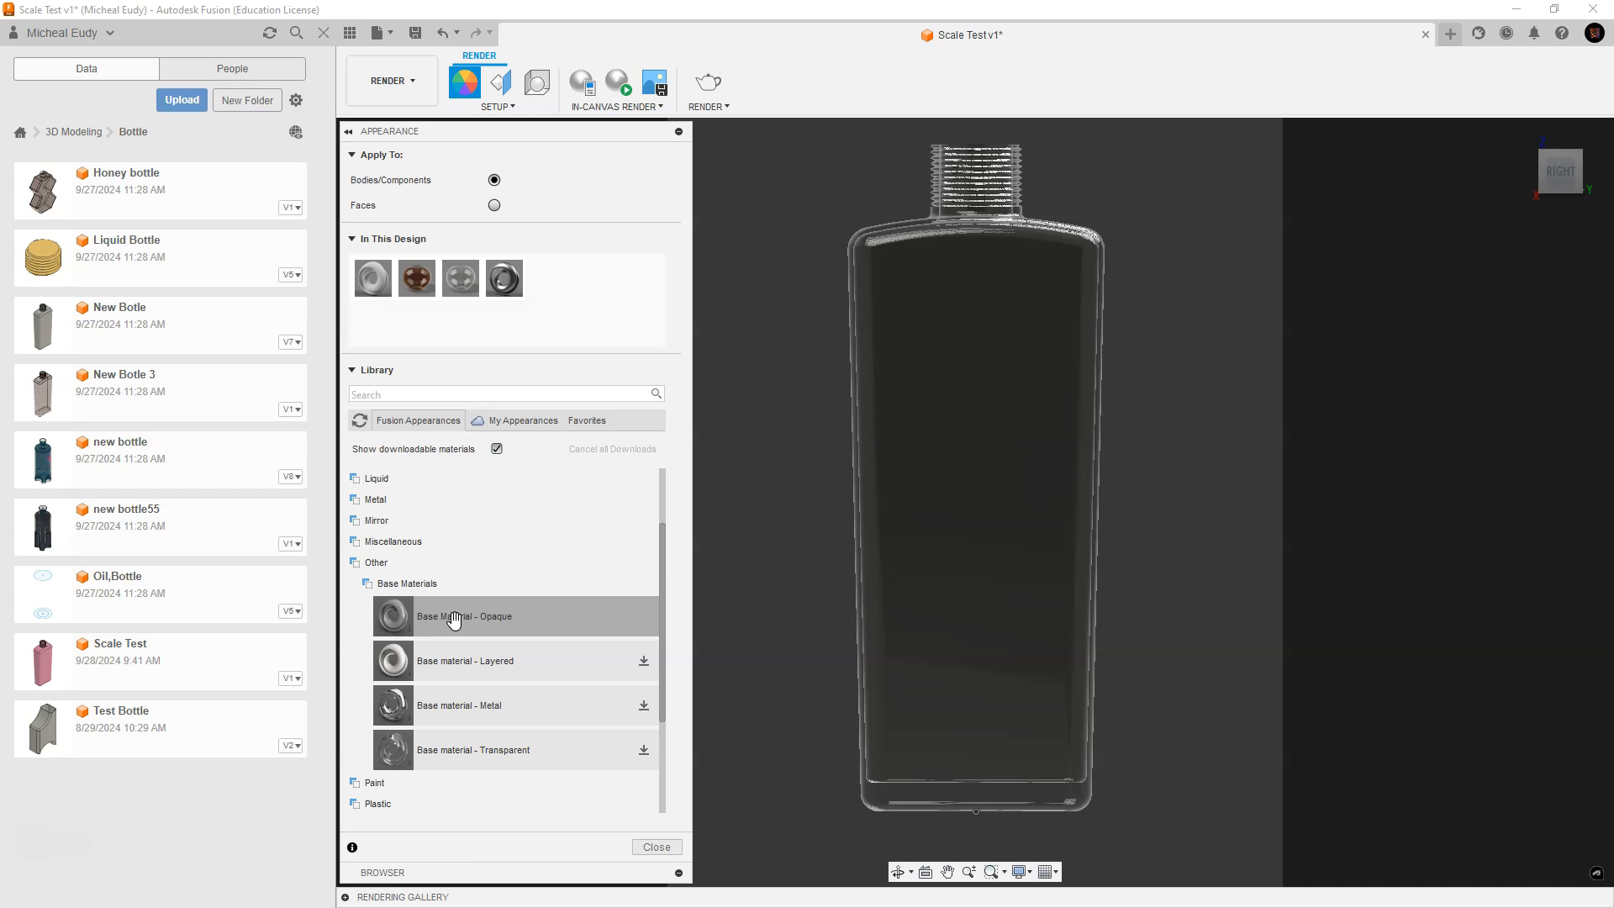
drag(454, 620, 654, 297)
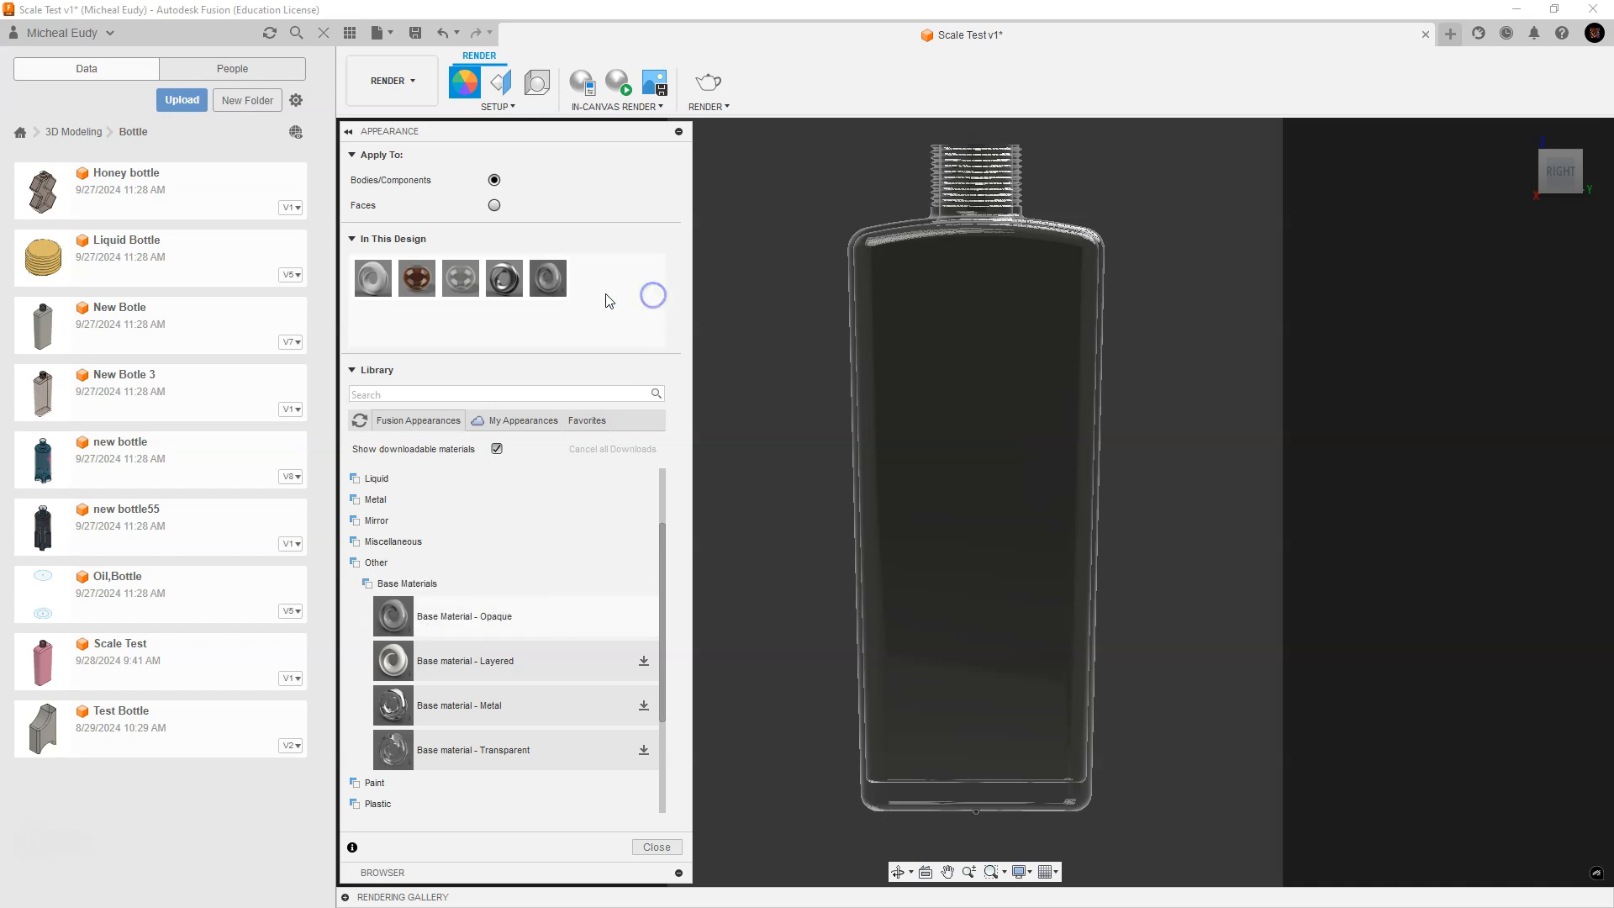
drag(548, 278, 1007, 386)
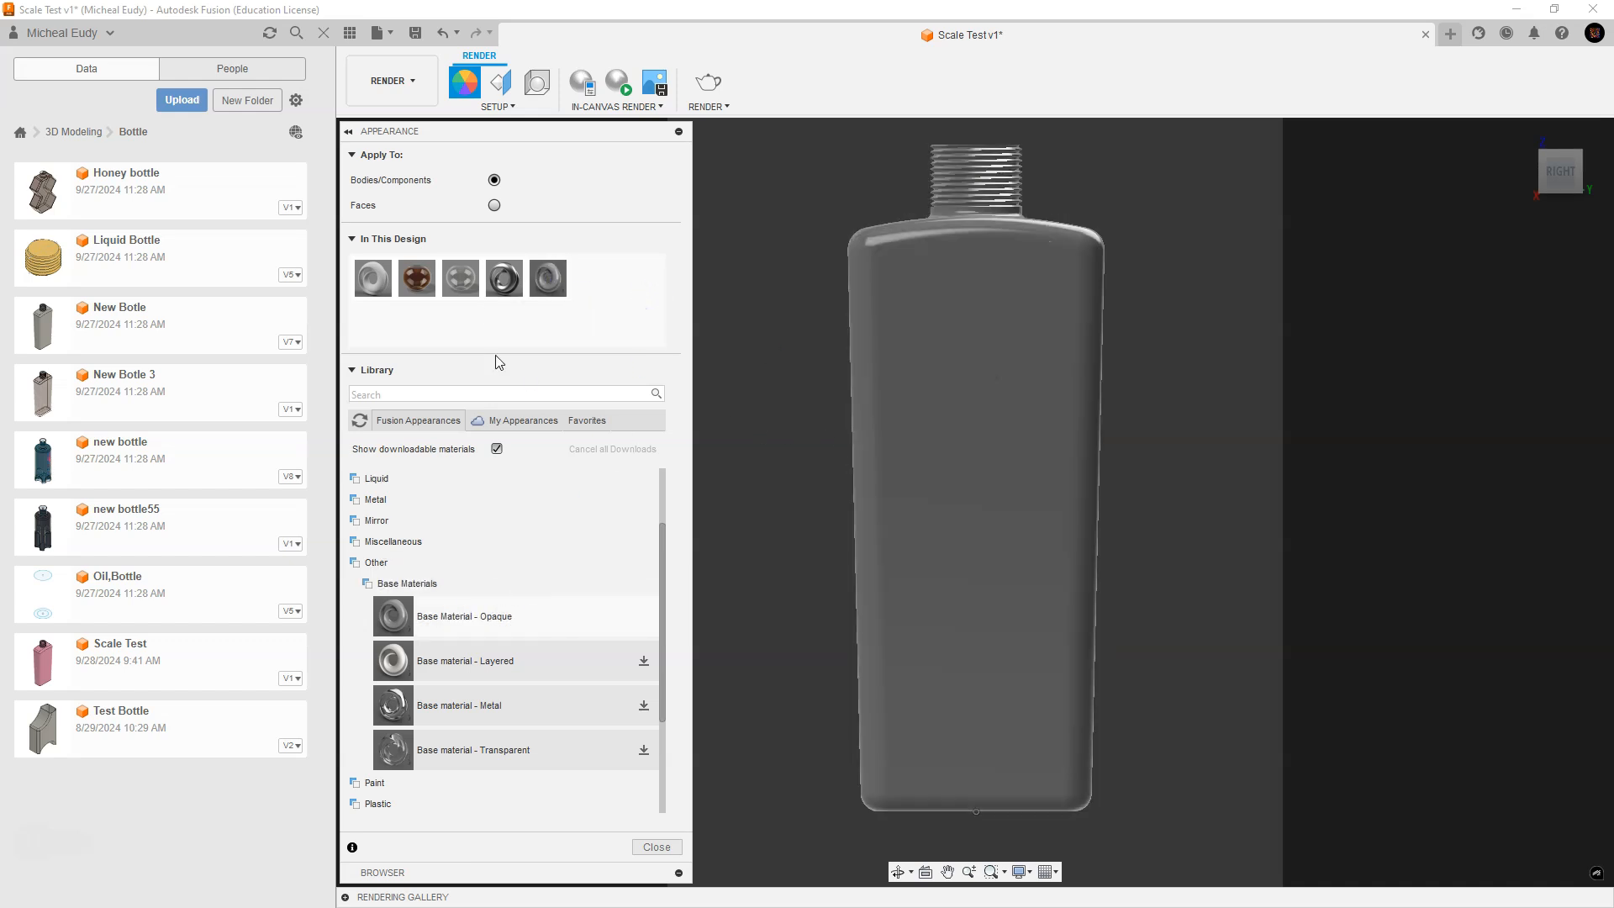
Step: Lighten the Base Material - Opaque color to RGB 191, 190, 190 and raise its roughness slightly
double_click(549, 280)
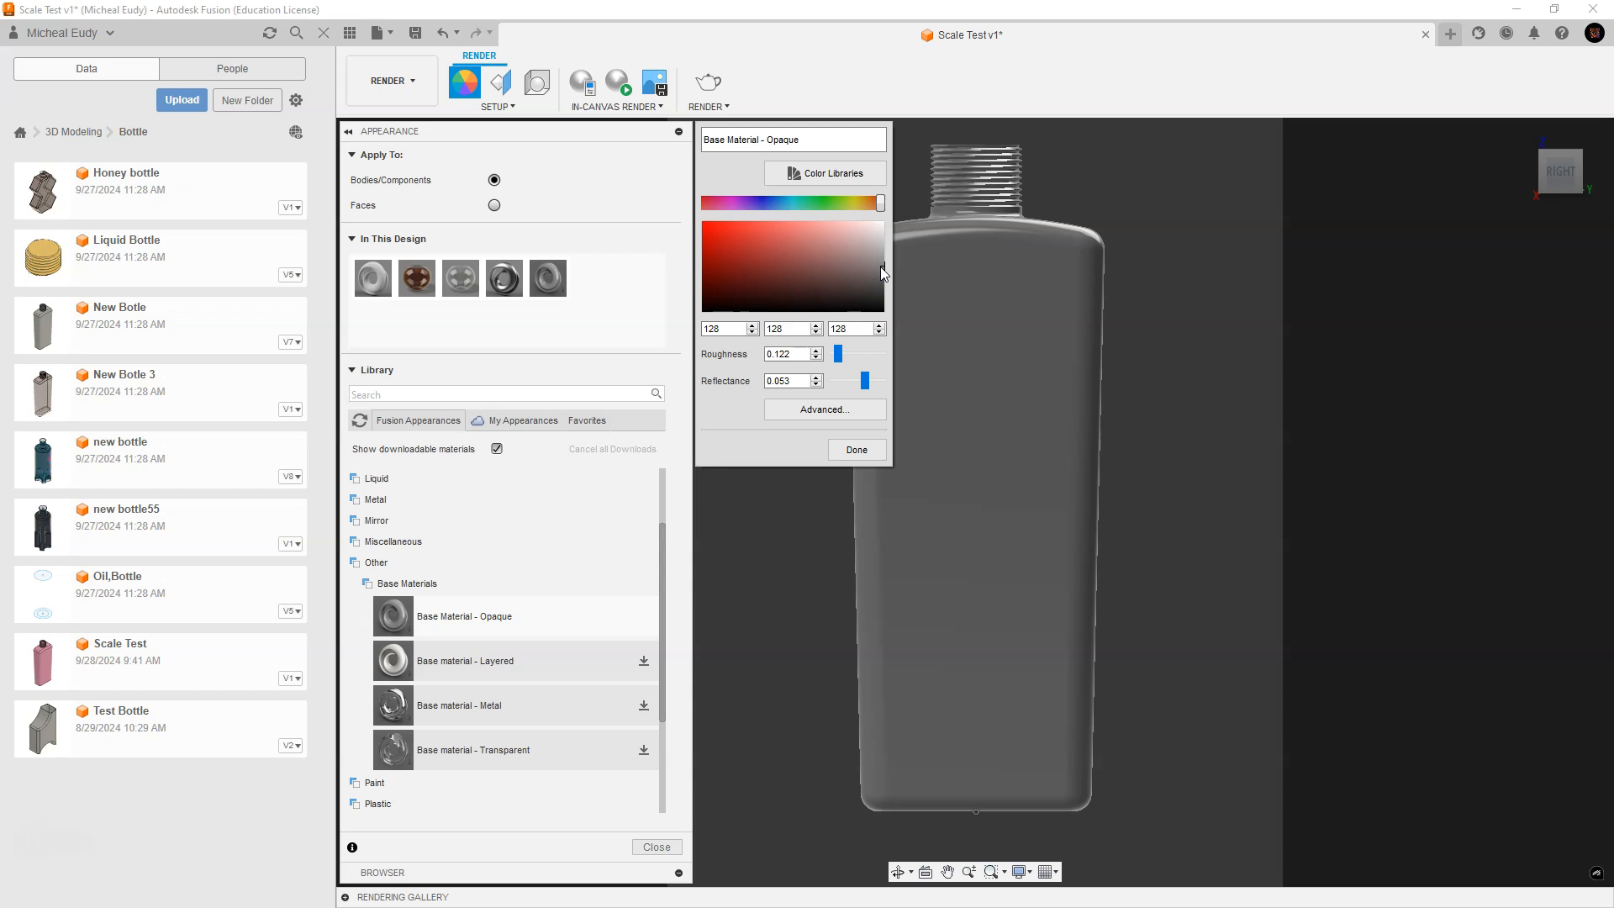
drag(881, 263, 882, 244)
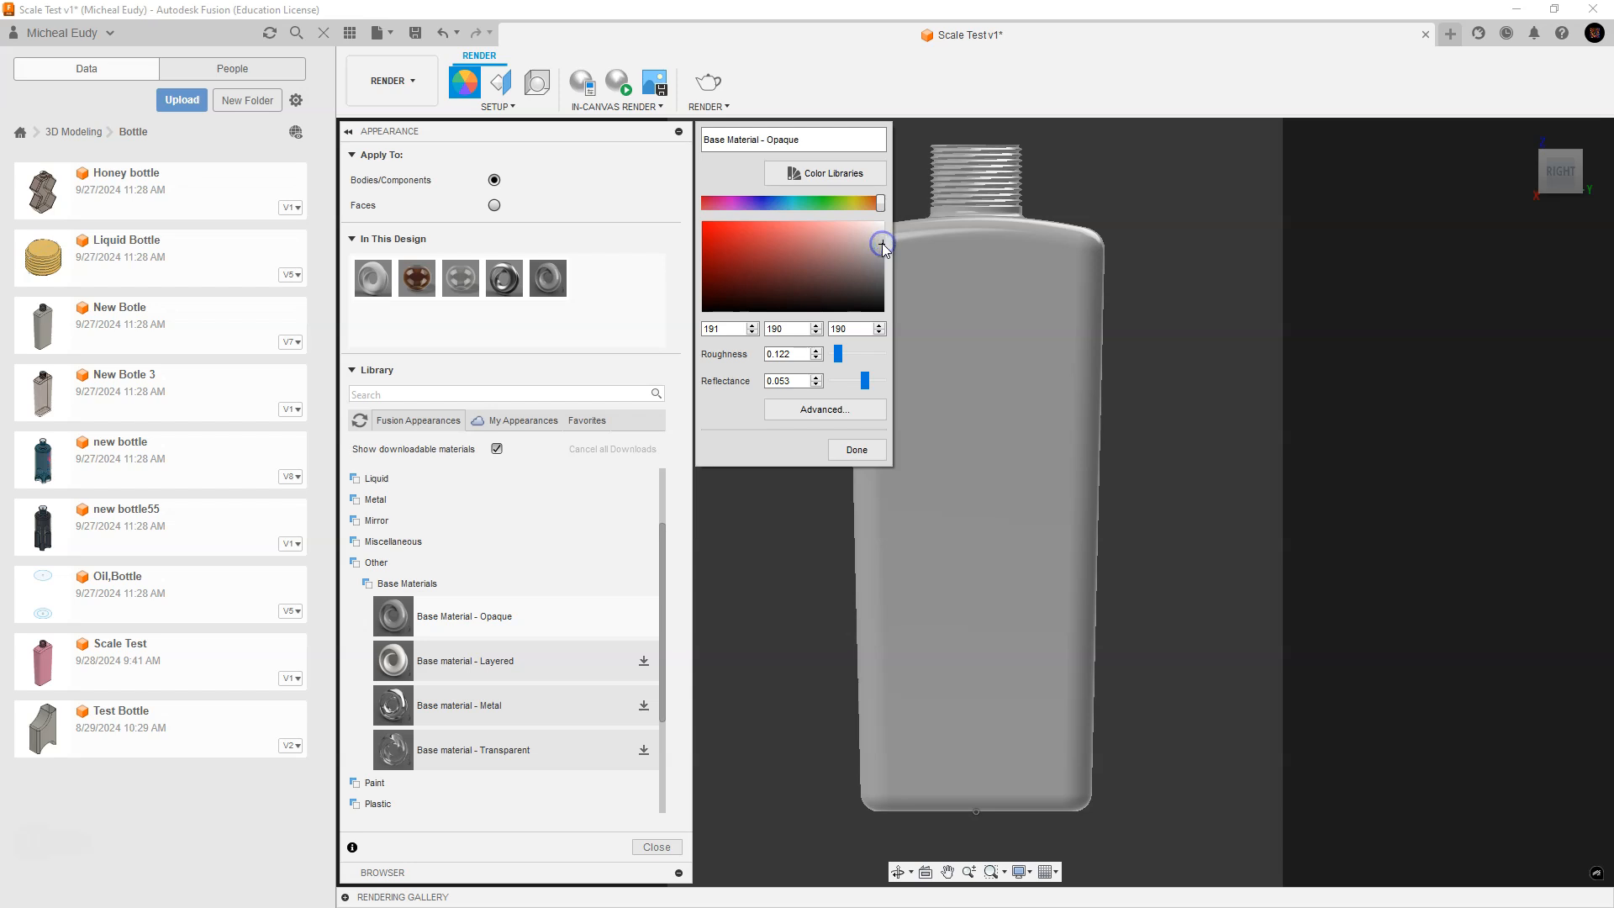
click(794, 355)
mouse_move(839, 354)
mouse_down()
mouse_move(880, 358)
mouse_move(845, 357)
mouse_up()
click(858, 448)
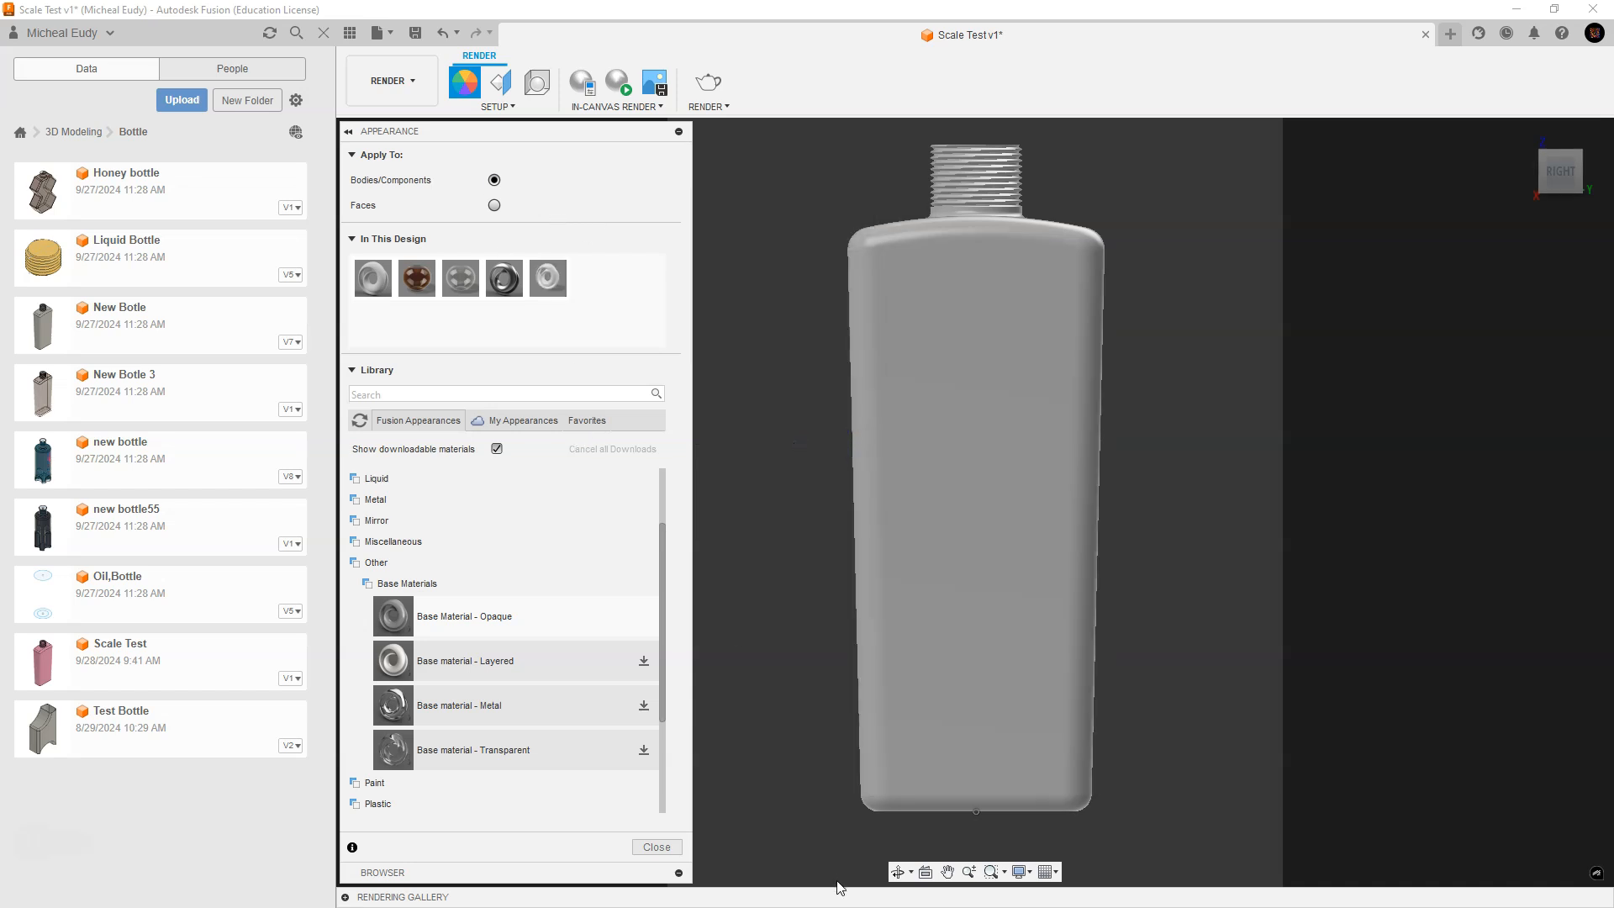
click(667, 851)
Step: Dock the scene settings beside the canvas and raise the environment brightness to about 1833 lx
click(538, 83)
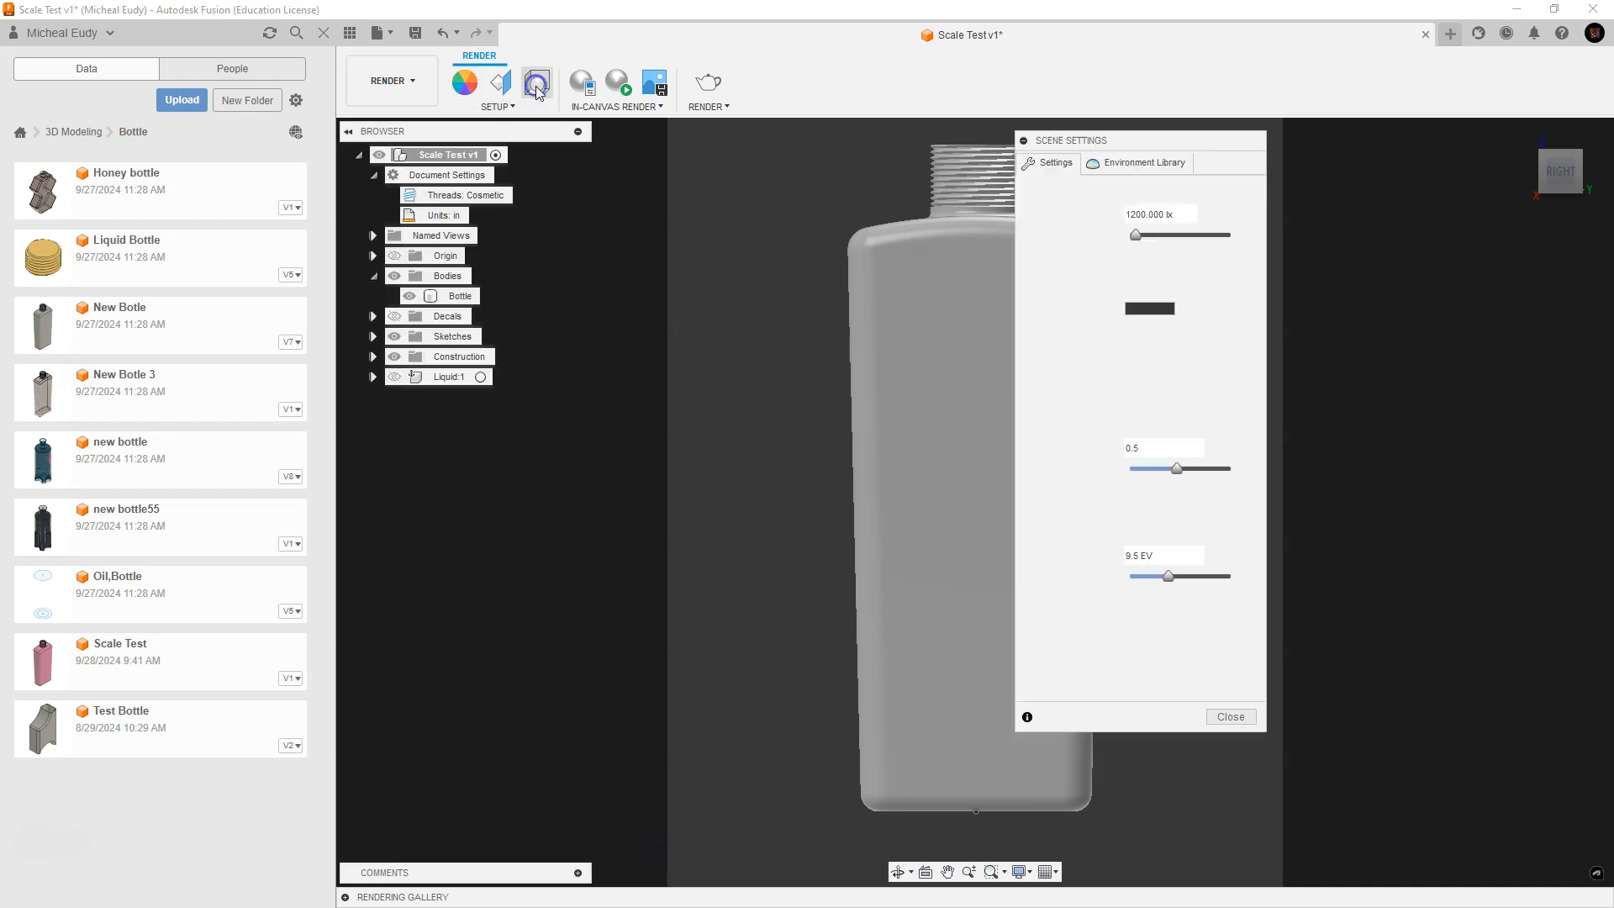
drag(1146, 141, 376, 115)
drag(459, 226, 464, 230)
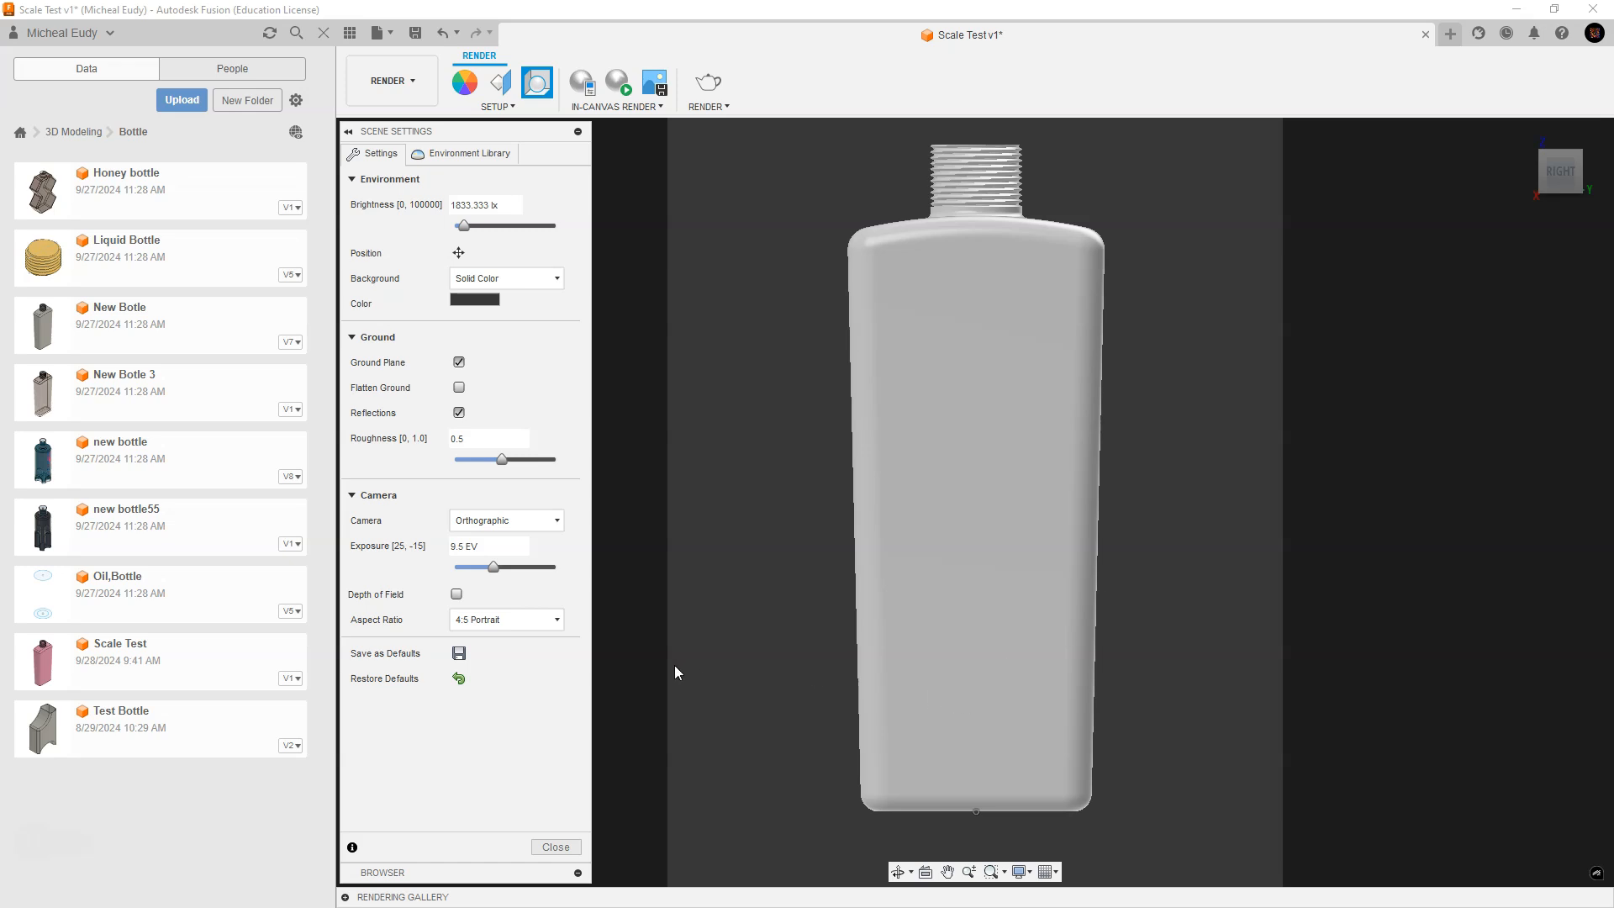
Step: Rotate the environment lighting to about 41.9 degrees
click(457, 254)
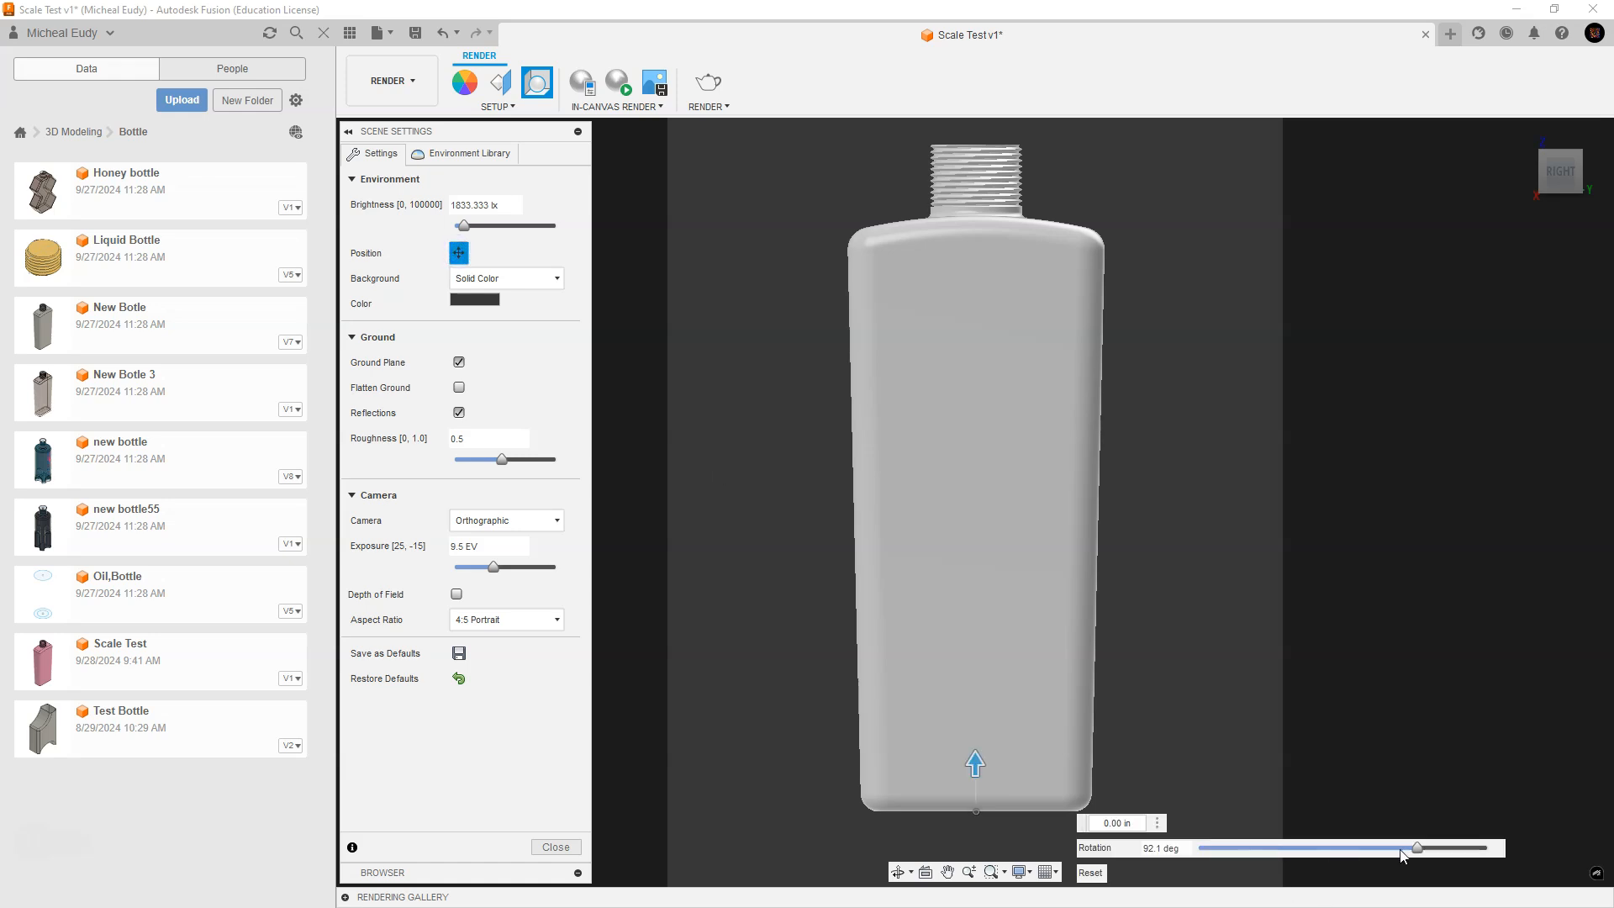
drag(1085, 834, 1154, 478)
drag(1486, 493, 1451, 486)
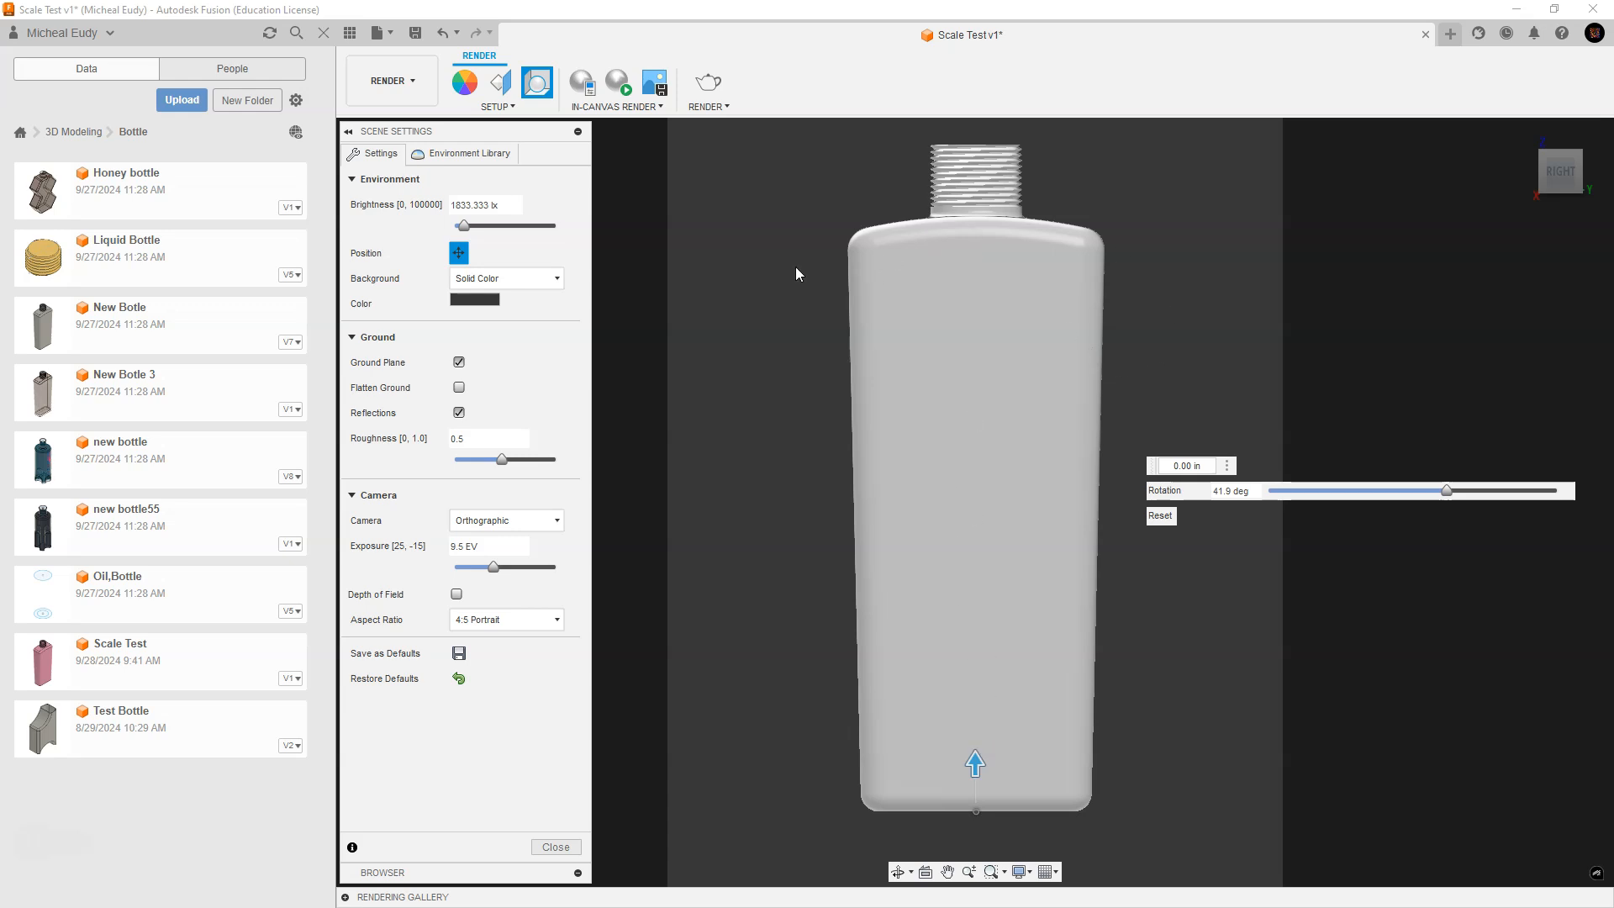
click(458, 256)
Step: Set the scene's solid background color to gray RGB 110, 110, 110 and close the scene settings
click(467, 301)
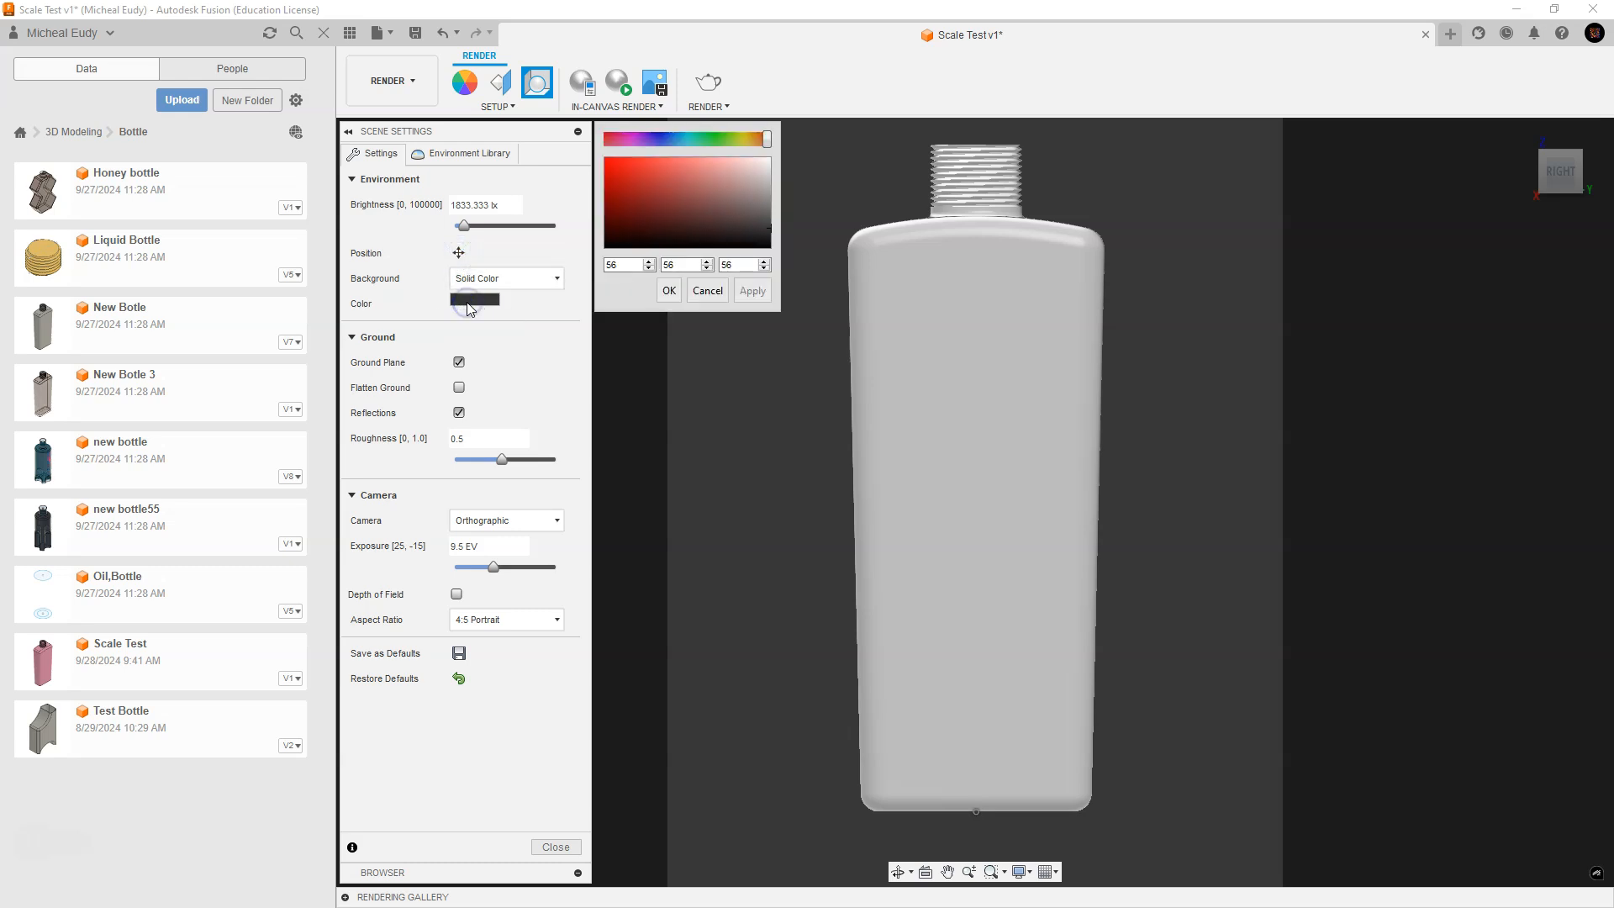
drag(771, 230, 769, 209)
click(754, 290)
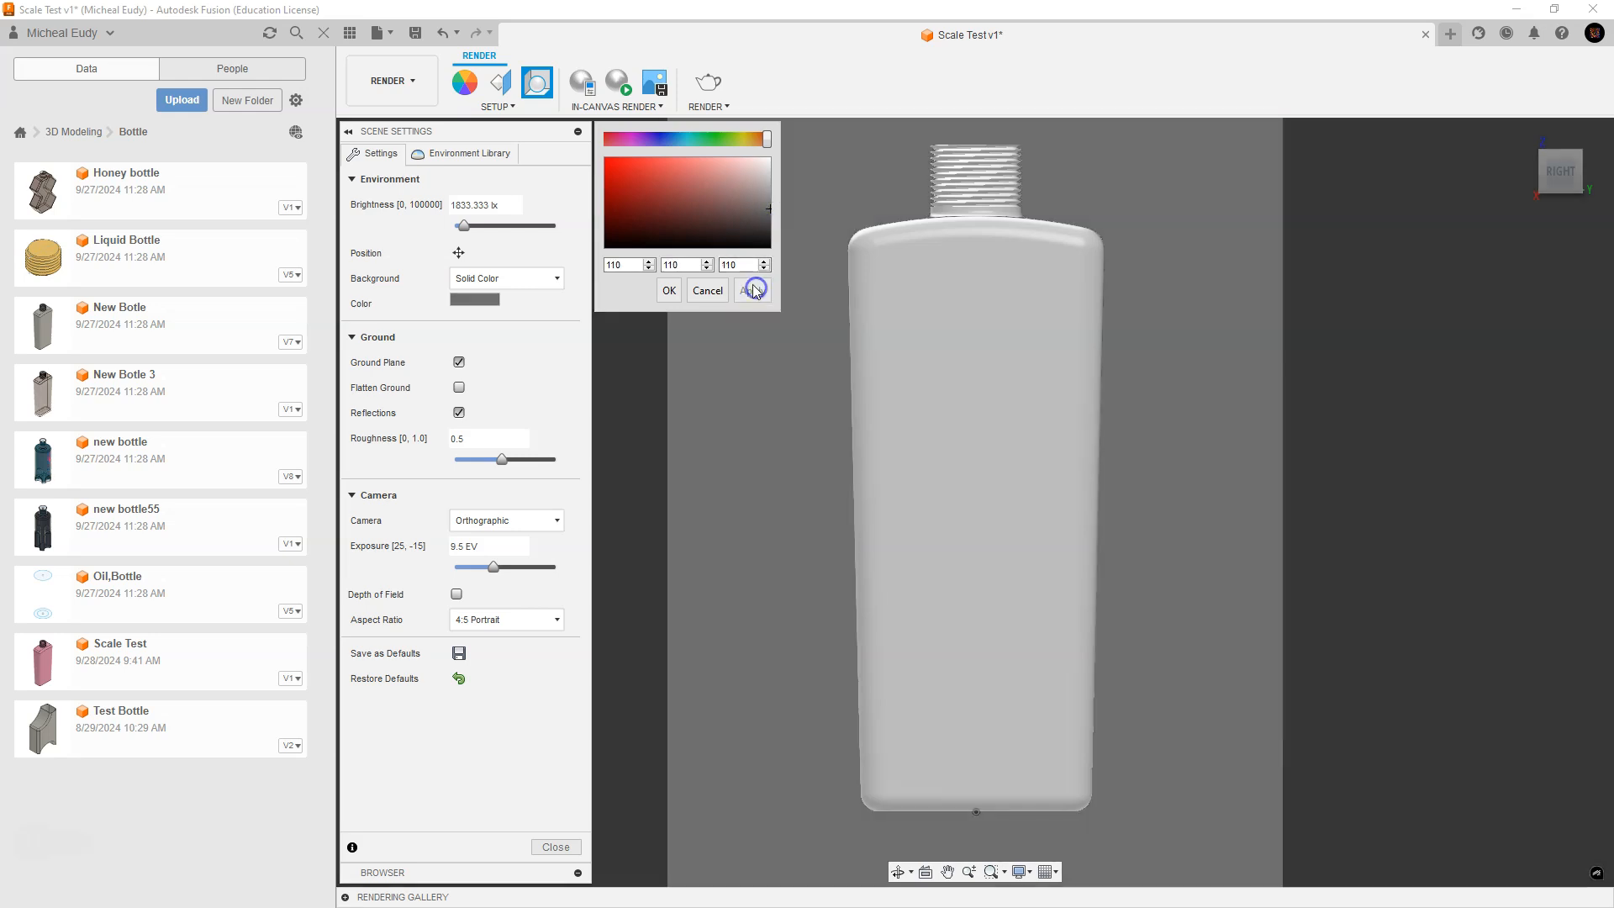
click(670, 293)
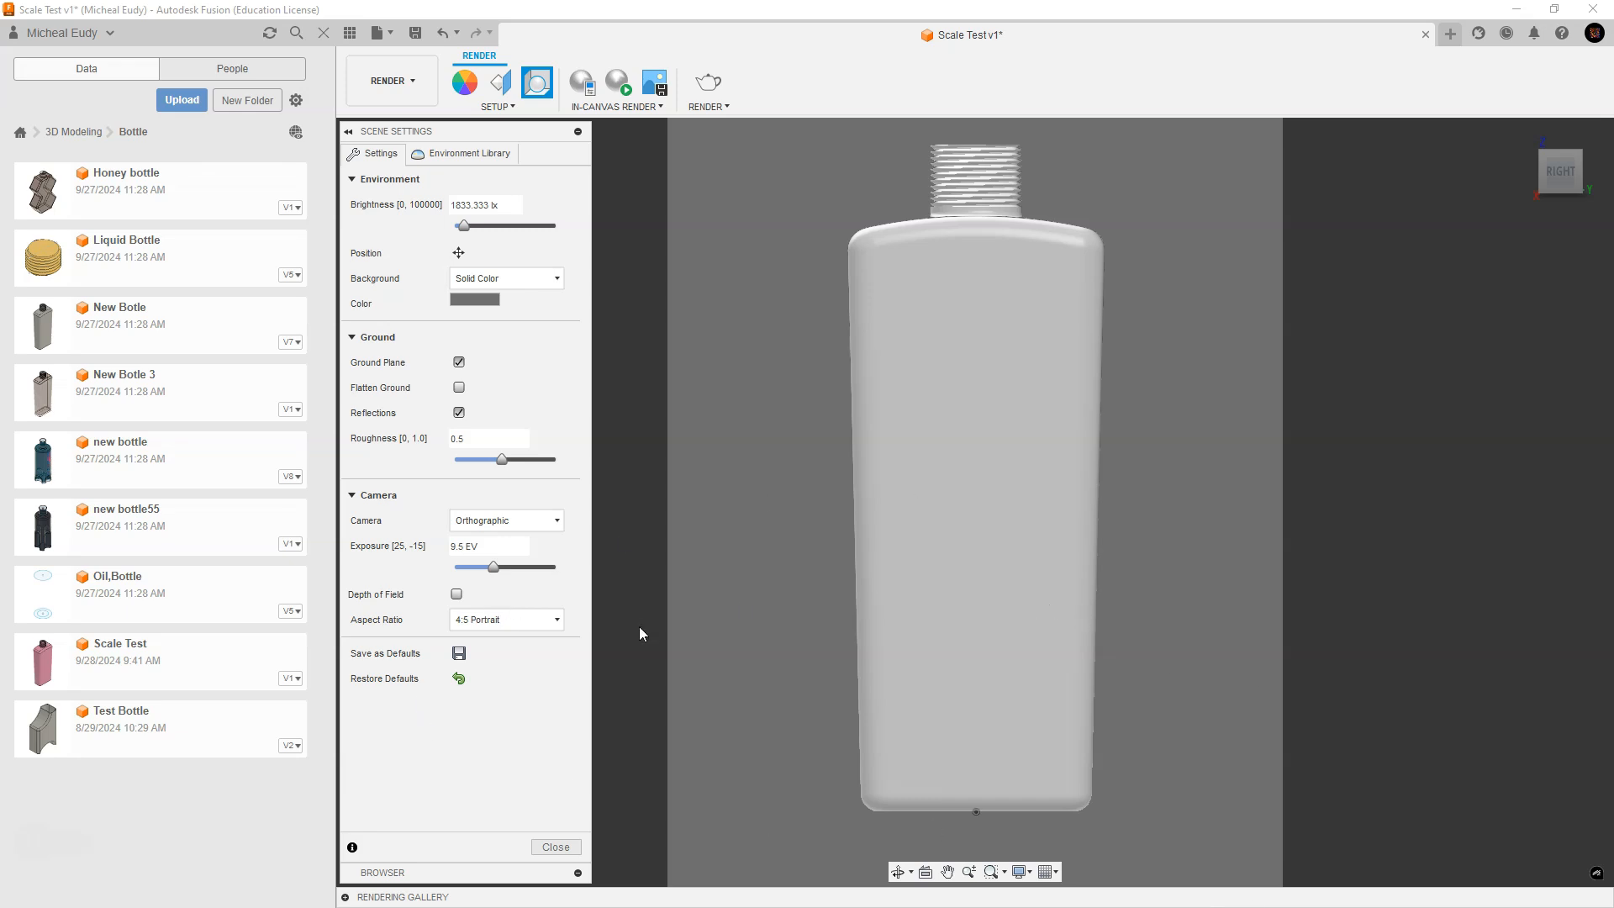
click(555, 848)
Step: Open the render settings, move the dialog clear of the bottle, and choose the Cloud Renderer
click(711, 88)
drag(916, 348, 754, 82)
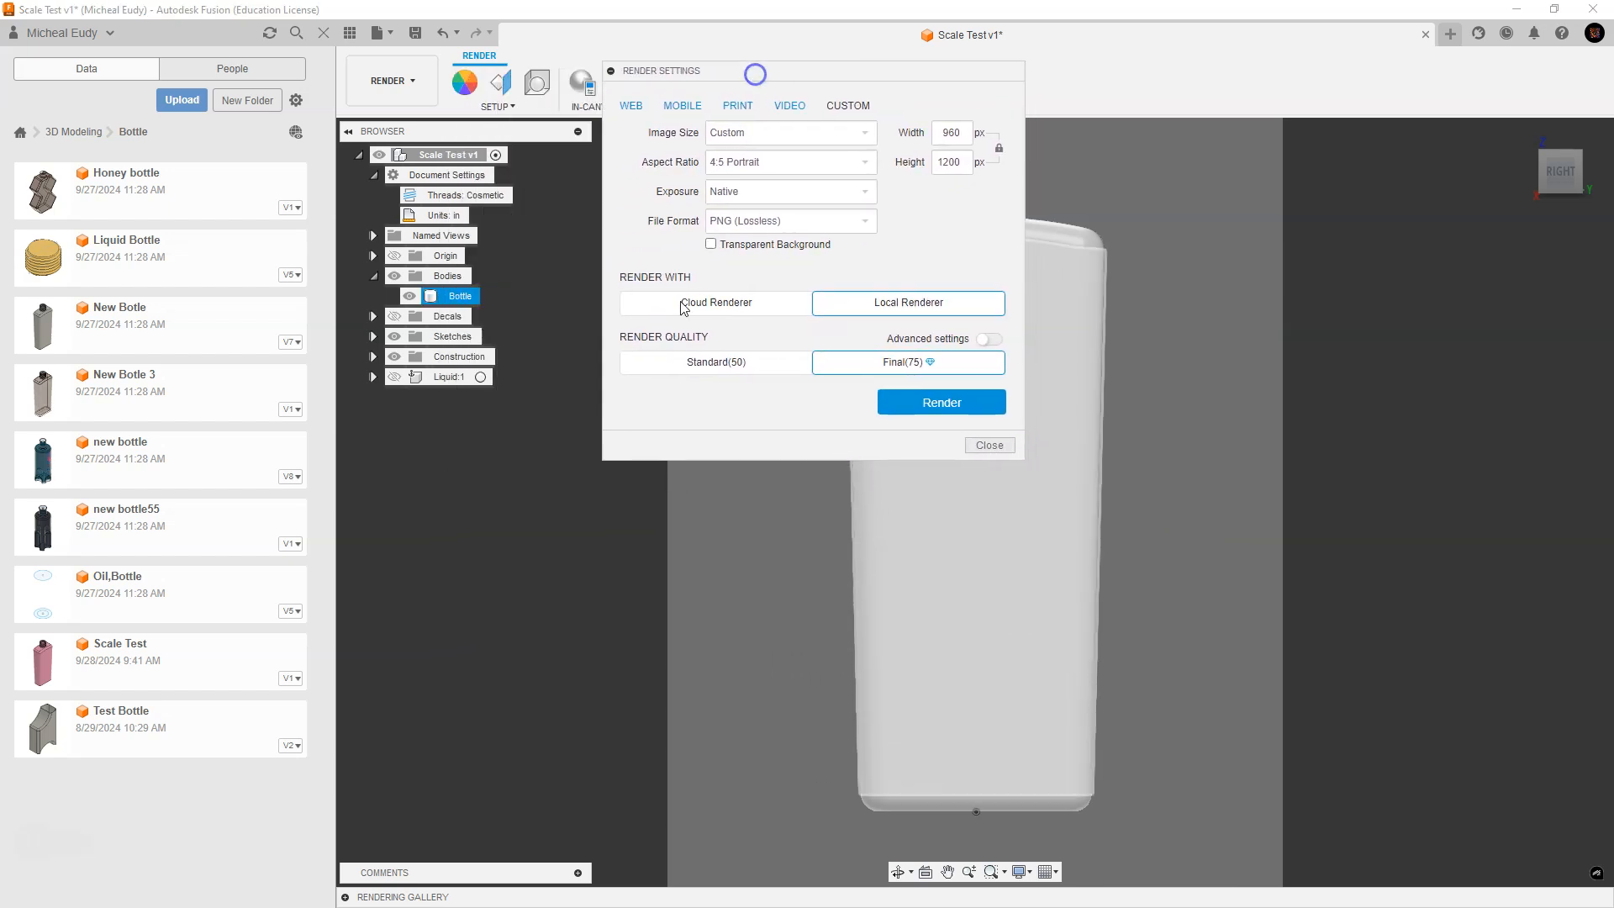
click(682, 307)
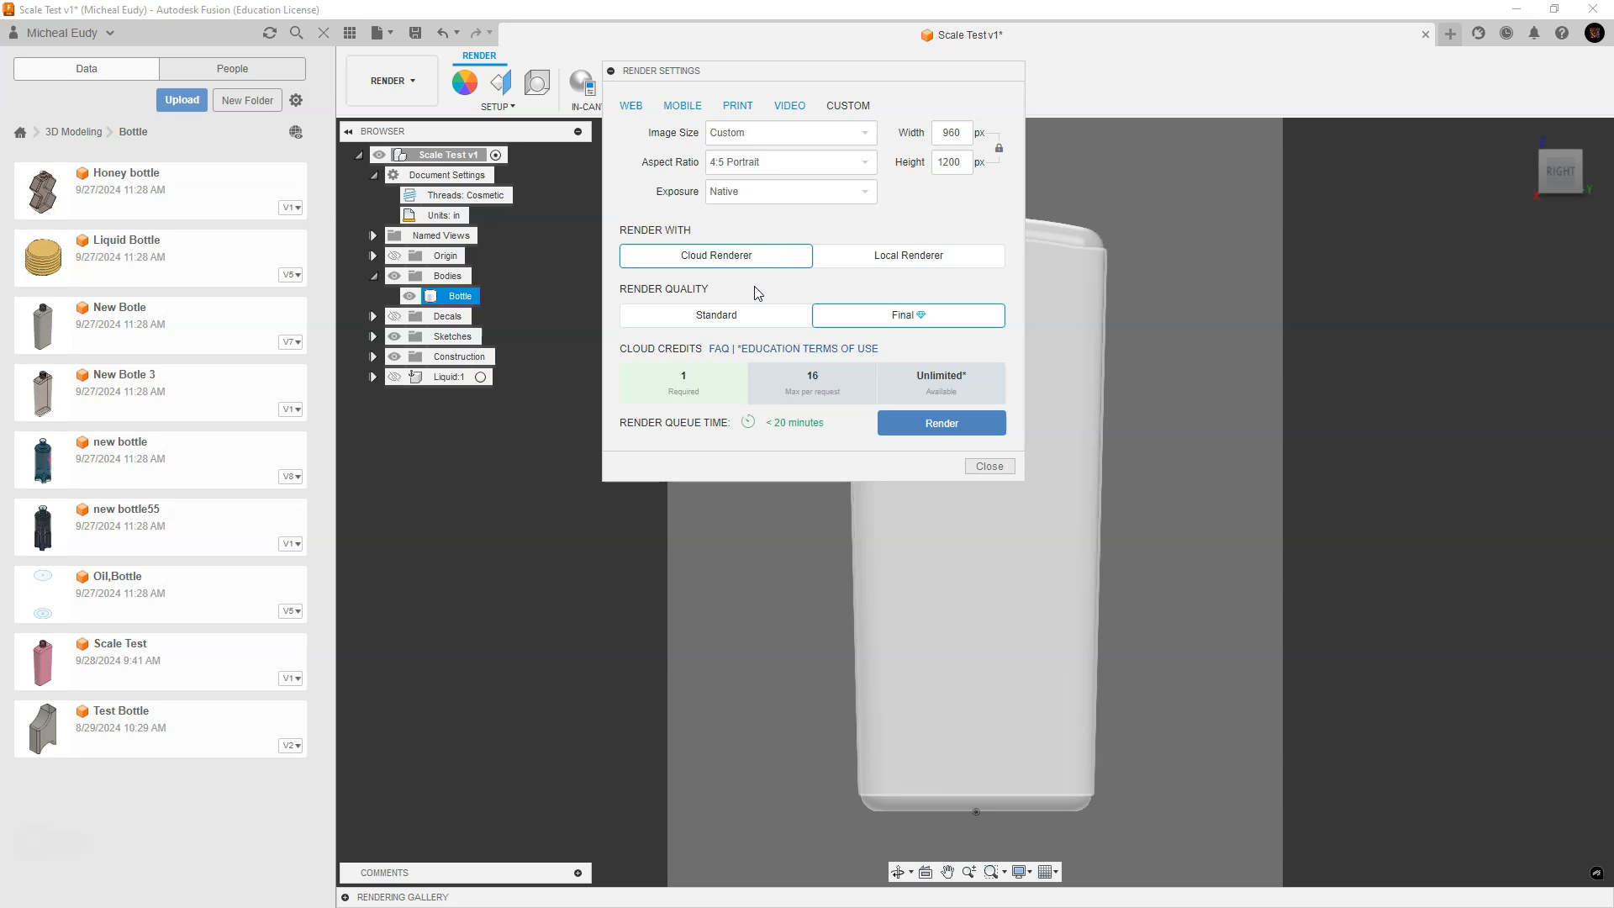
Step: Switch to the Local Renderer, set the image height to 2000 px, and start the Final-quality render
click(914, 261)
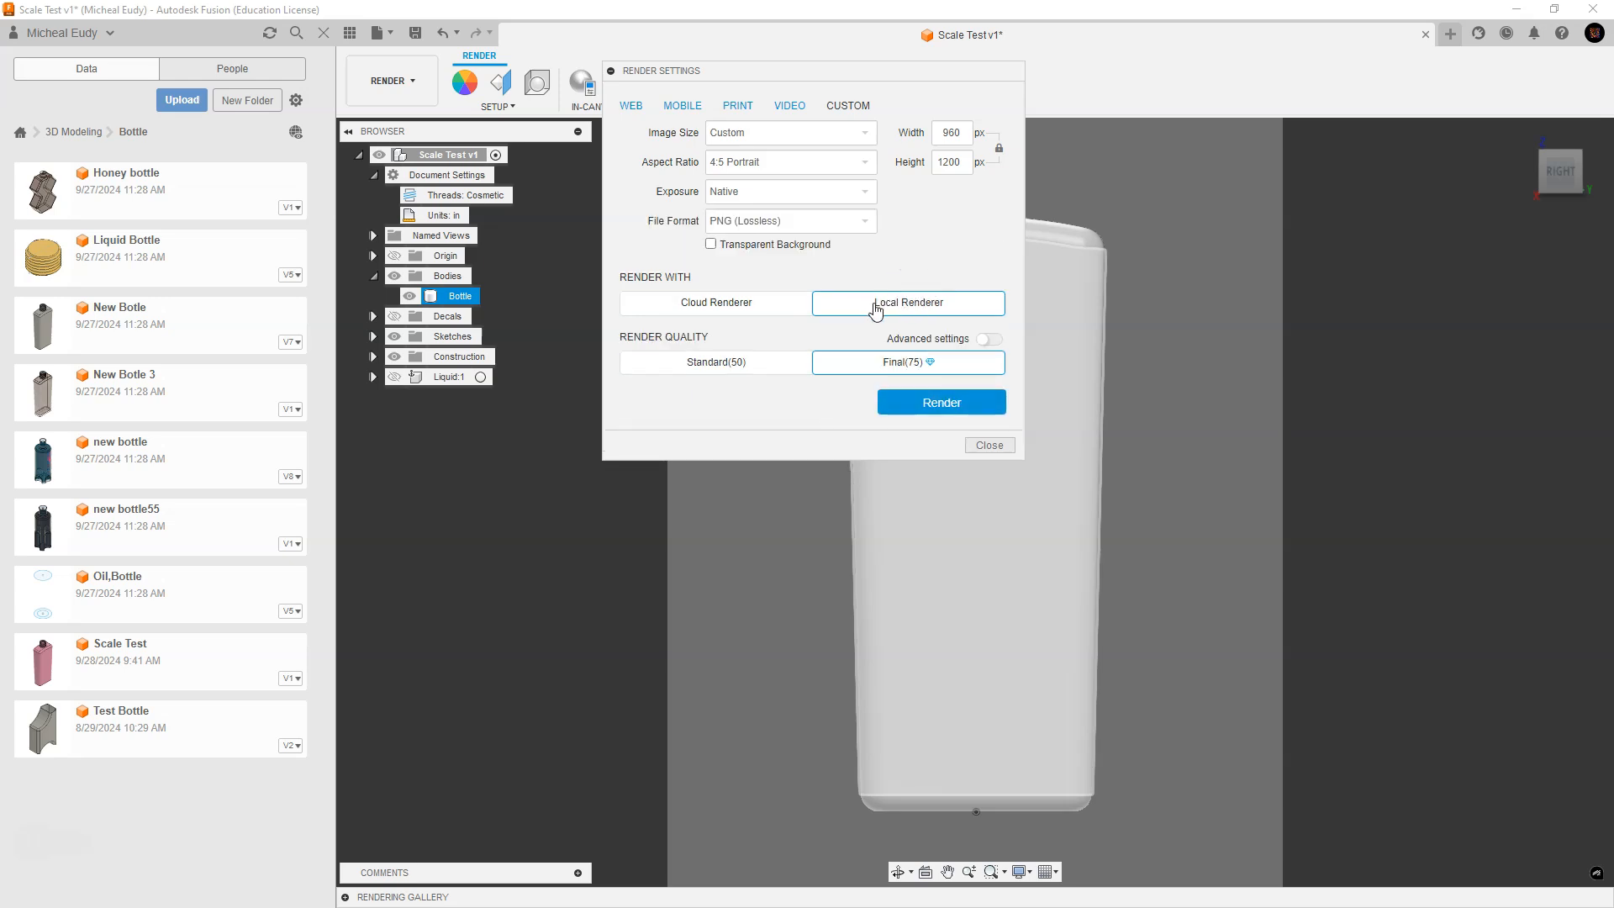
double_click(938, 162)
text(2000)
click(949, 236)
click(929, 406)
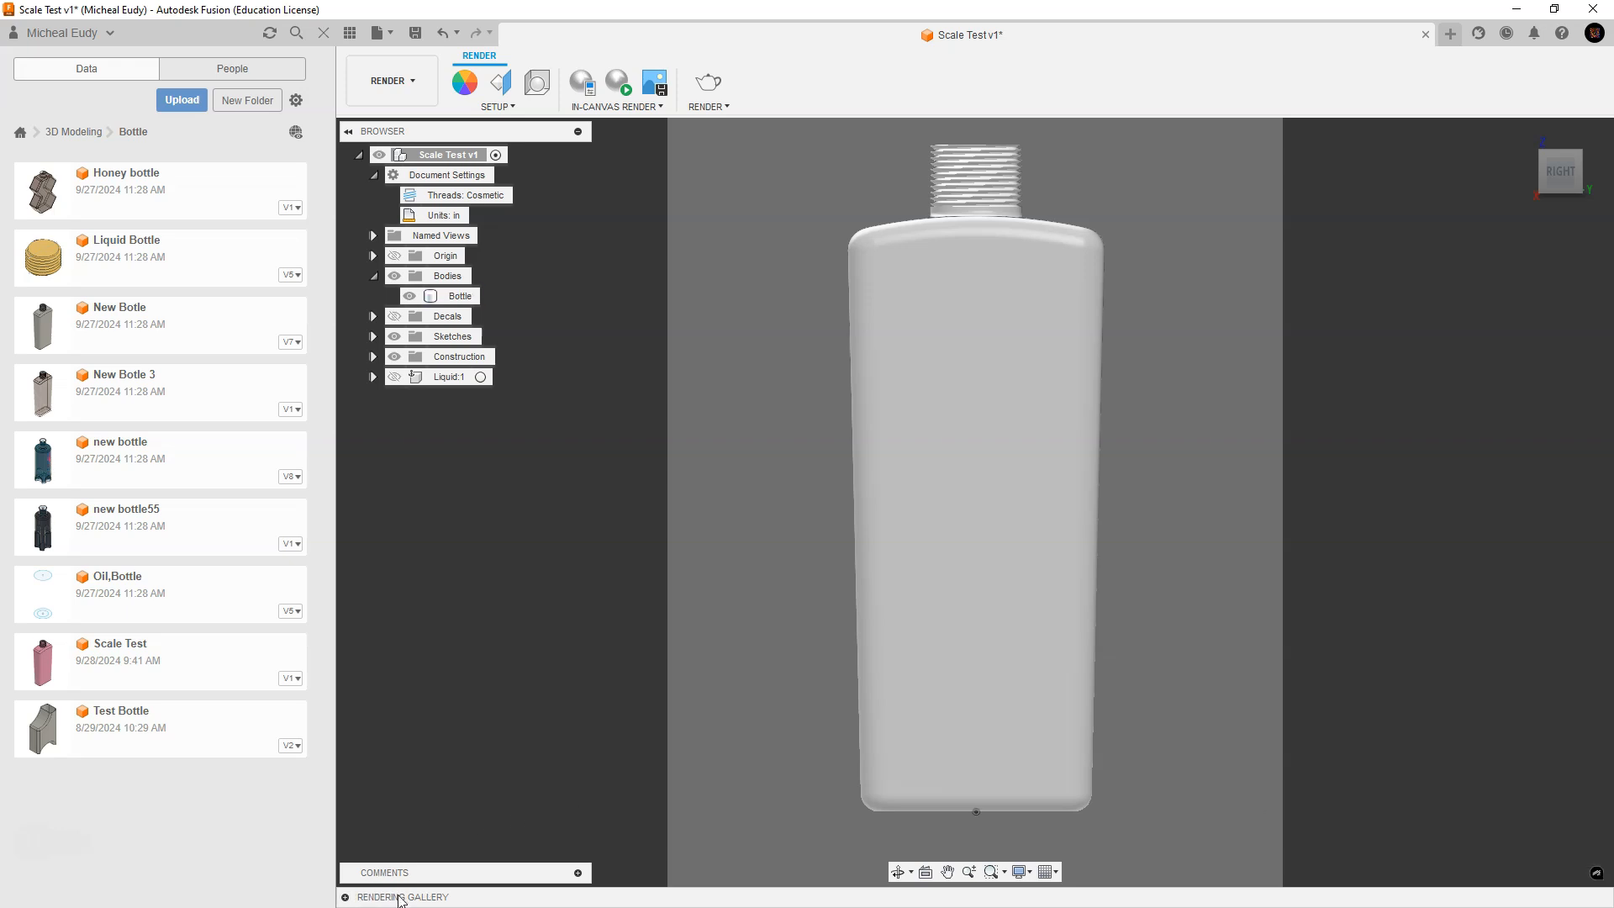
Step: Expand the rendering gallery, check the progress of the running bottle render in its preview window, and close the preview
click(345, 897)
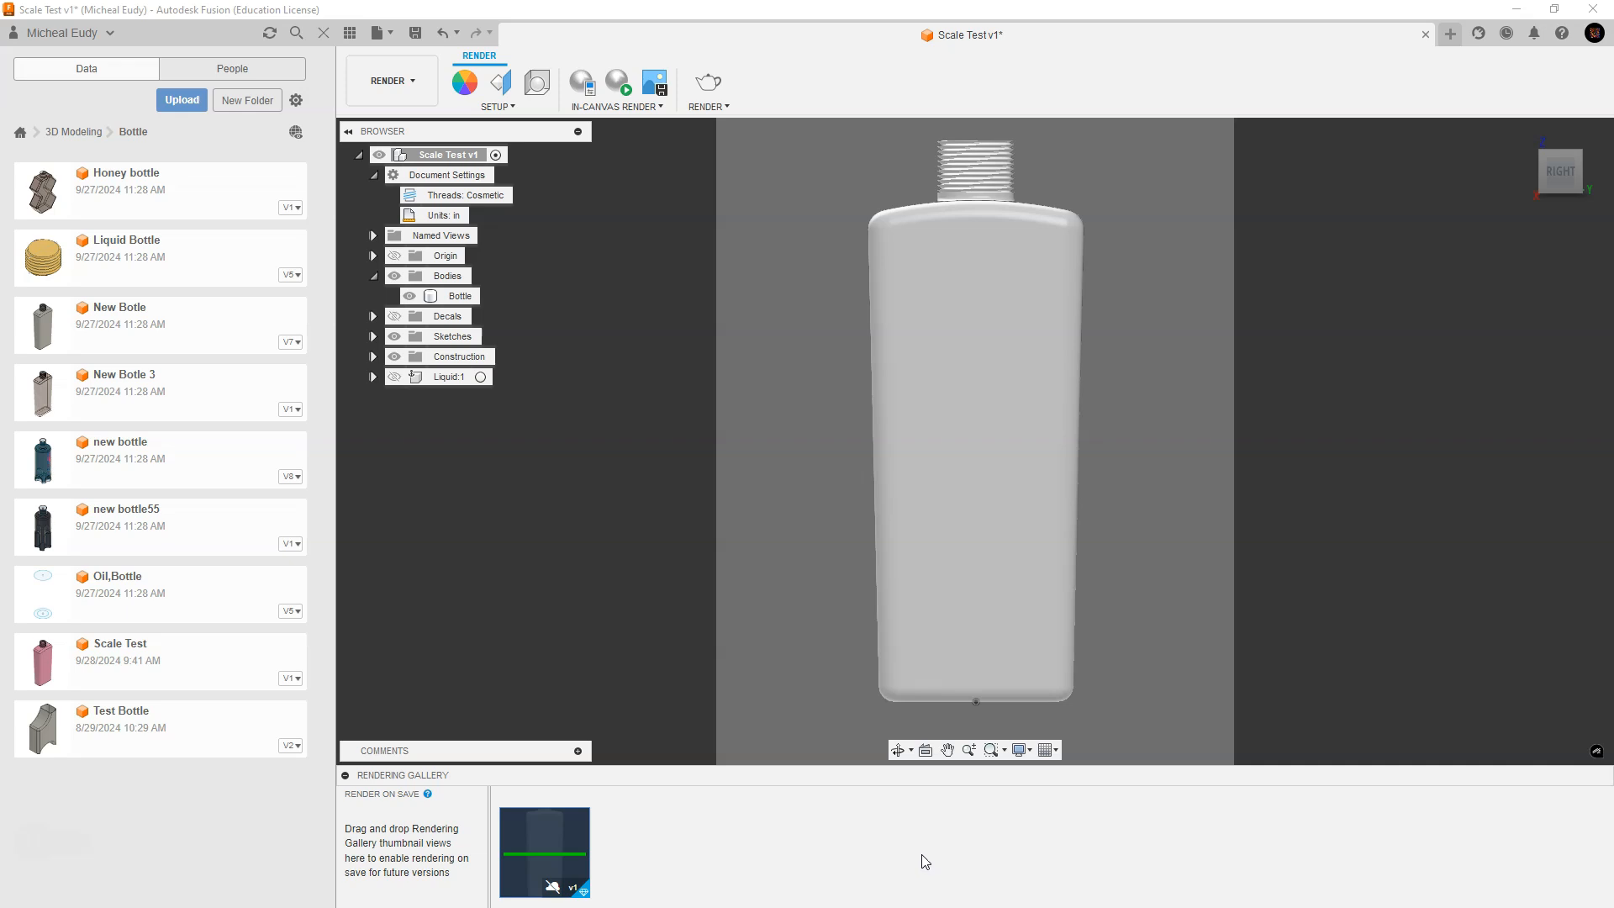
mouse_move(542, 851)
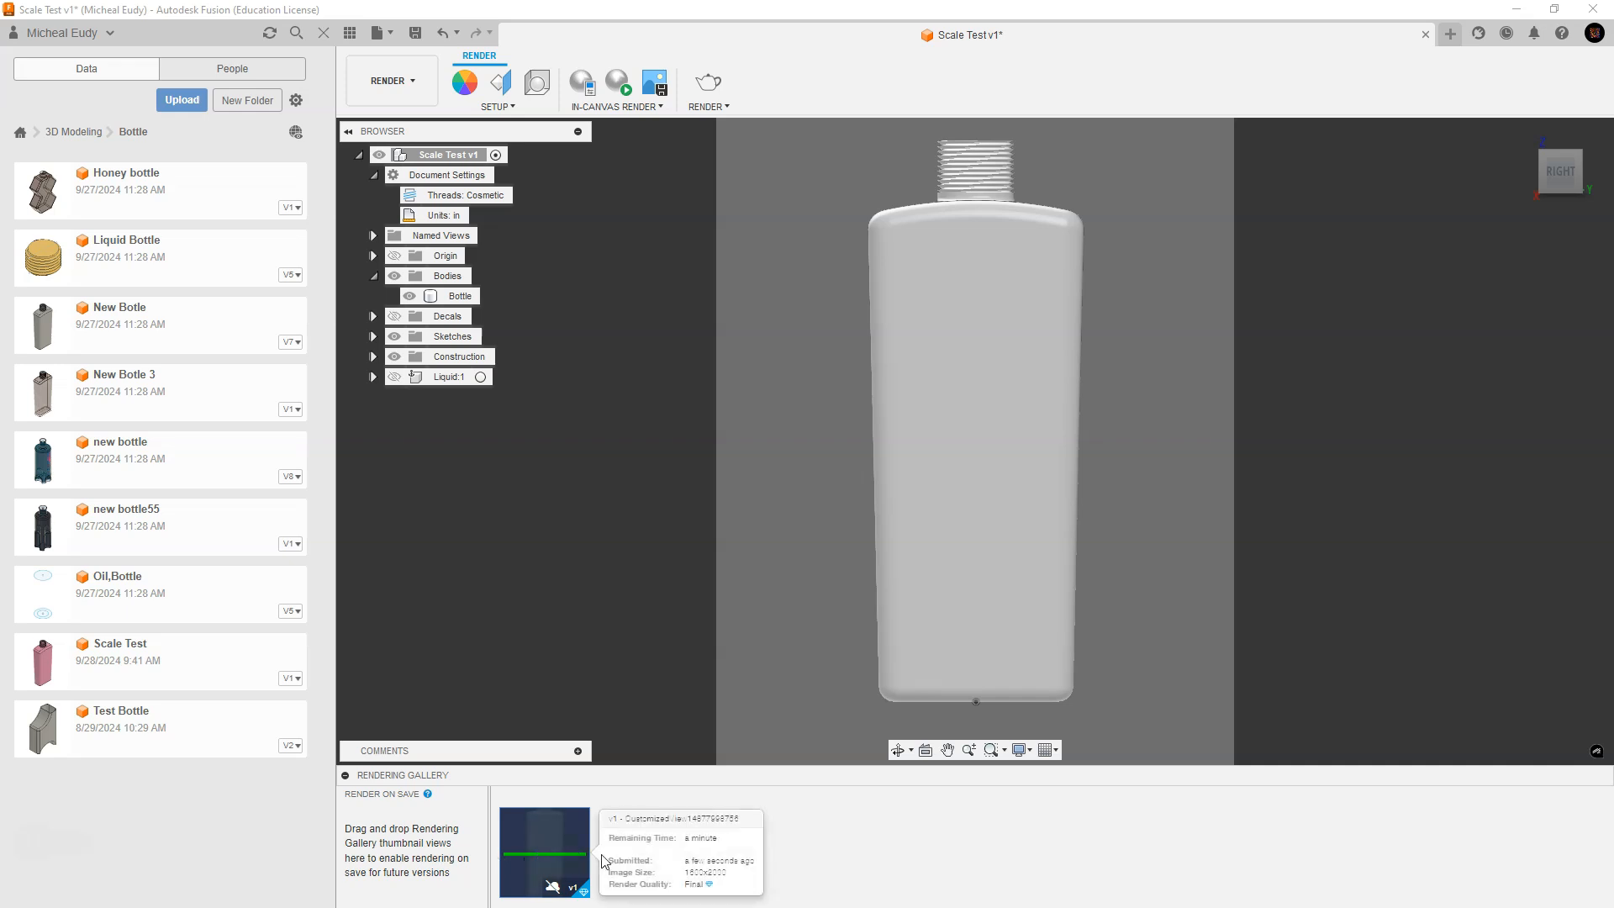
click(576, 831)
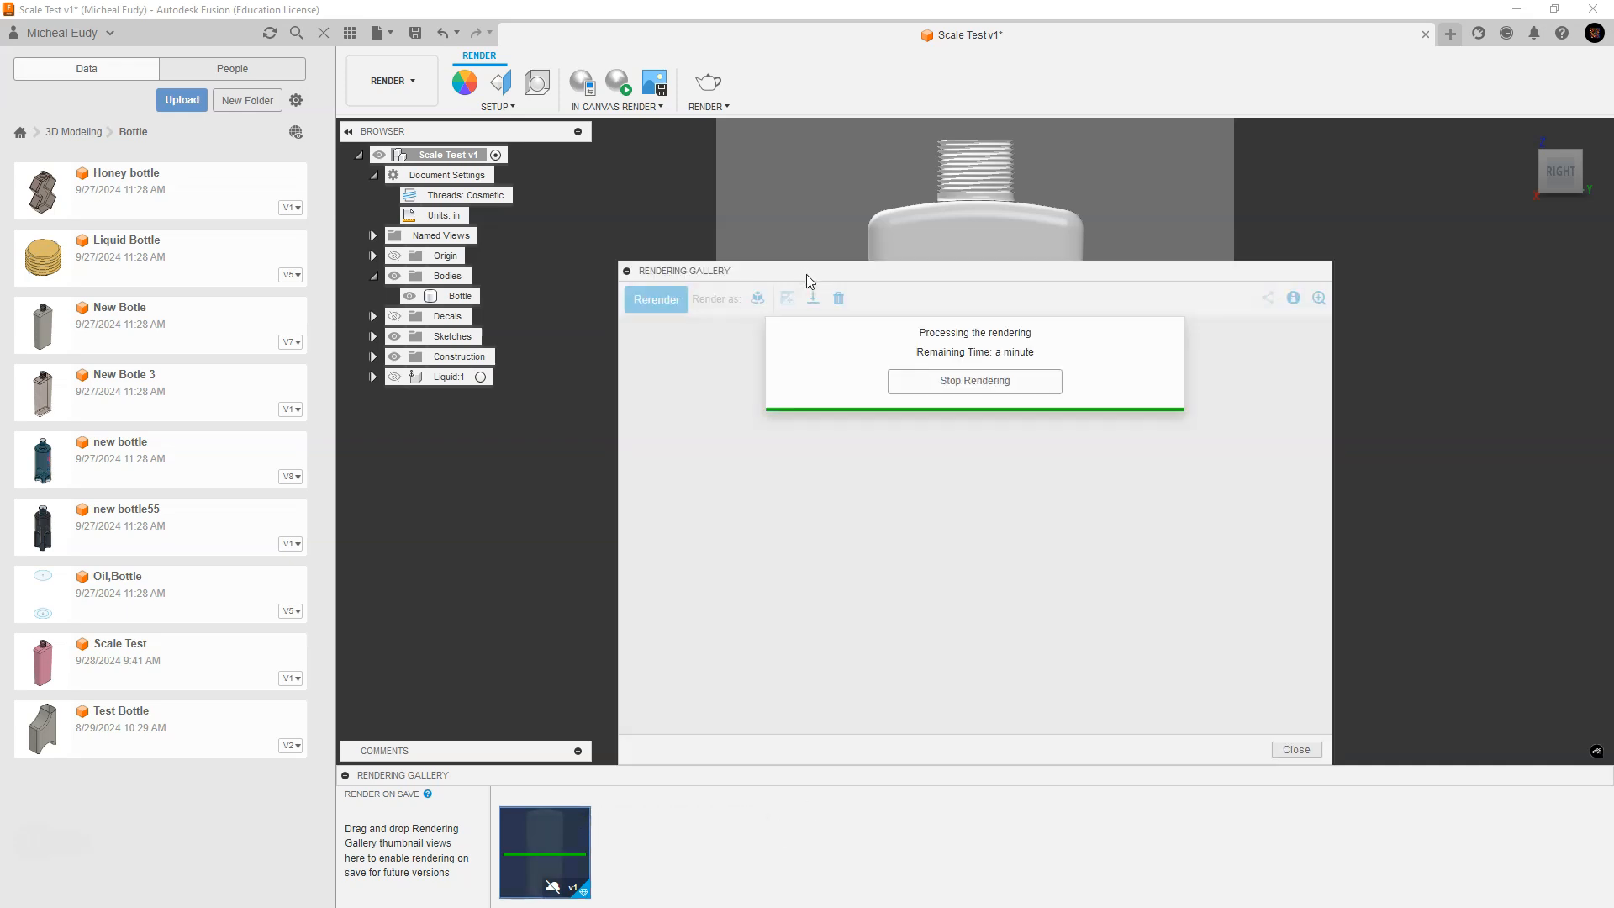
drag(805, 274, 697, 172)
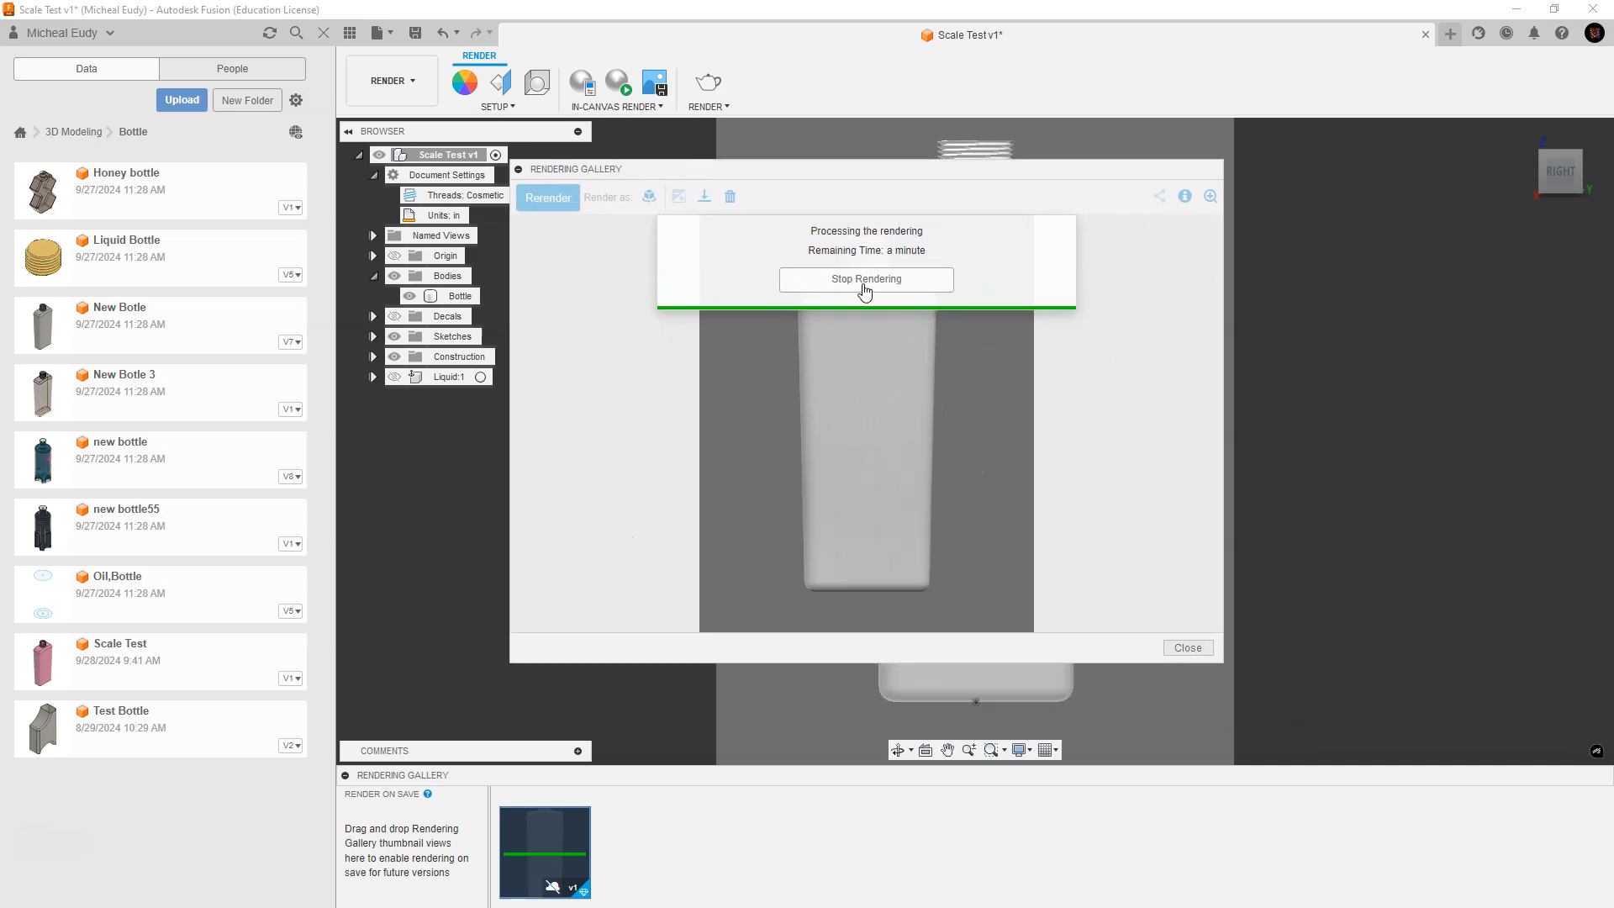
click(1188, 648)
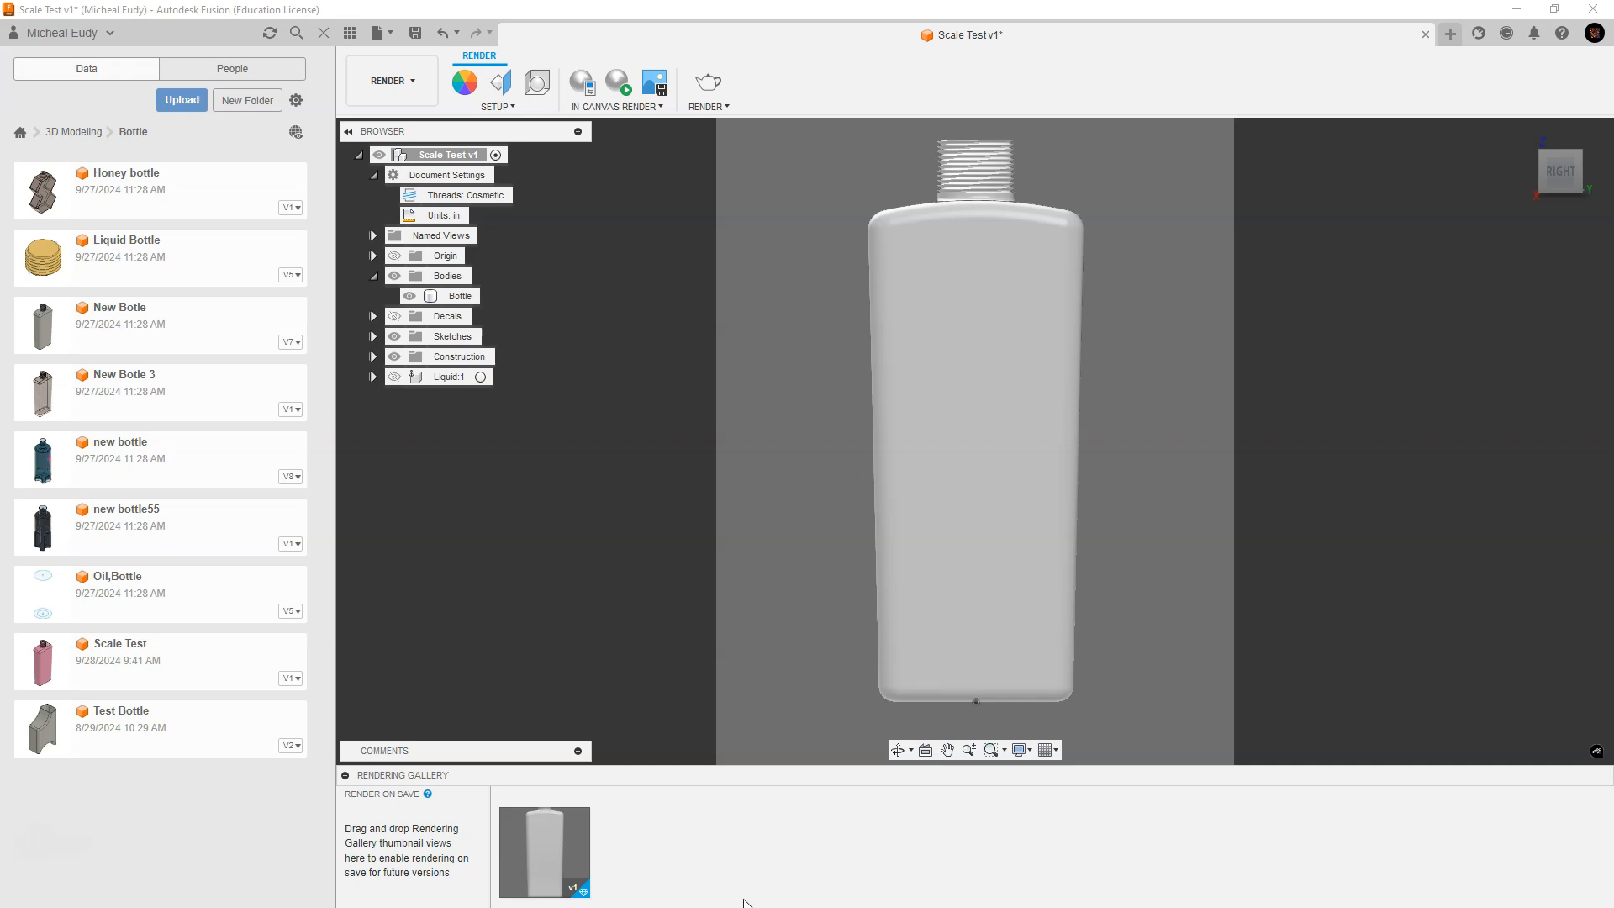
Step: Open the finished bottle render from the rendering gallery and move its preview window higher over the canvas
click(564, 825)
click(896, 248)
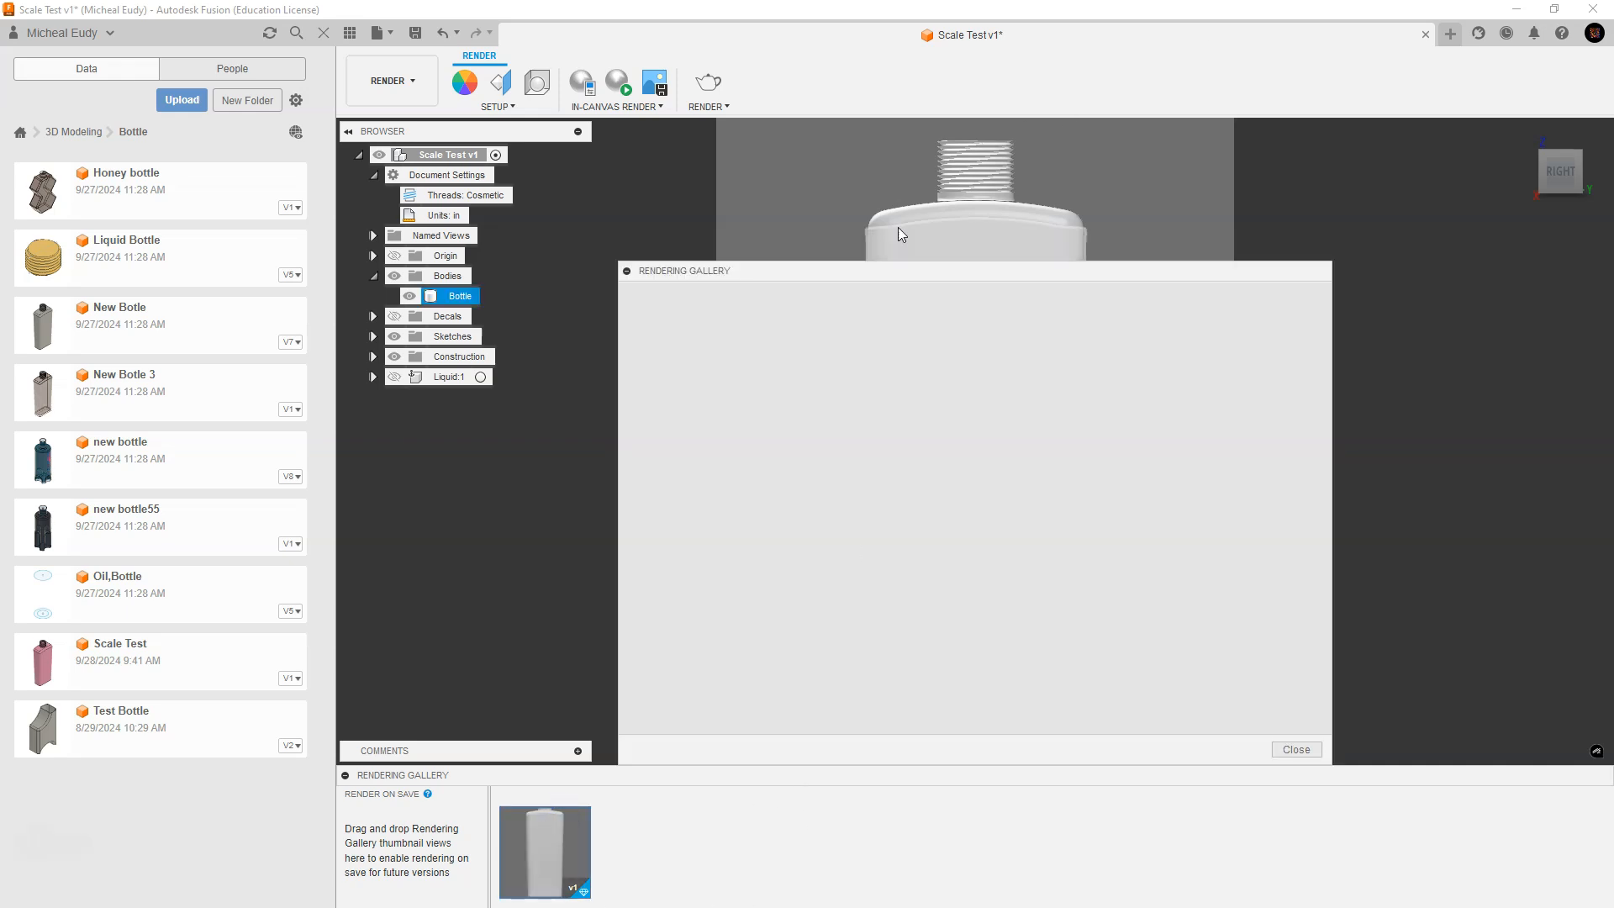
drag(896, 280, 827, 150)
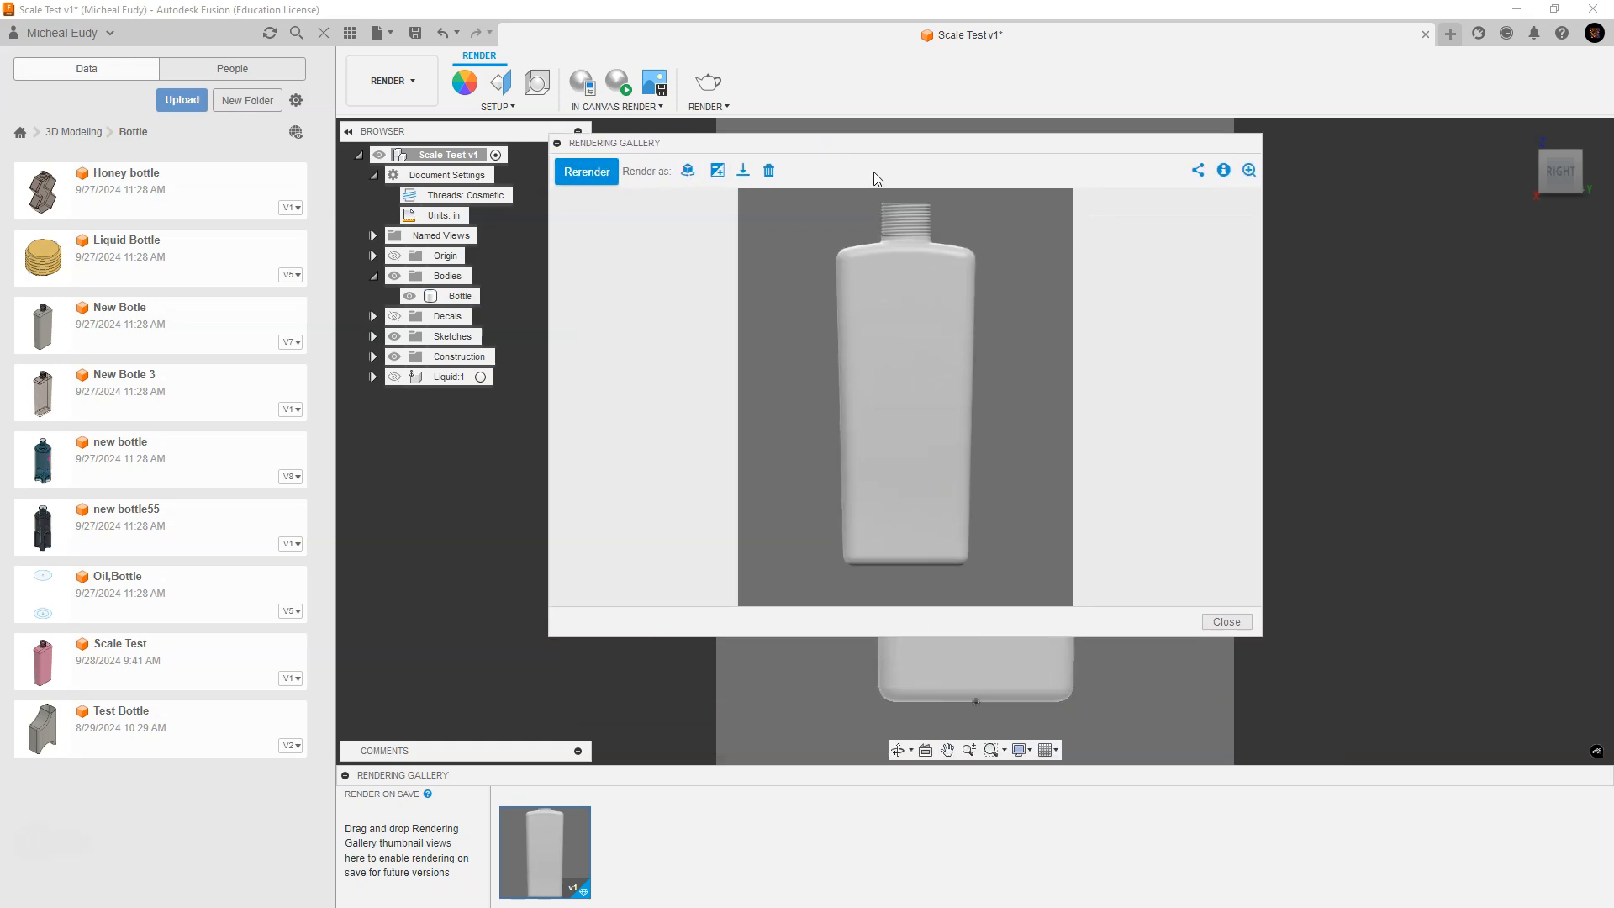
Step: Export the rendered image as a PNG file named Label Base to E:/ and close the render preview
click(742, 171)
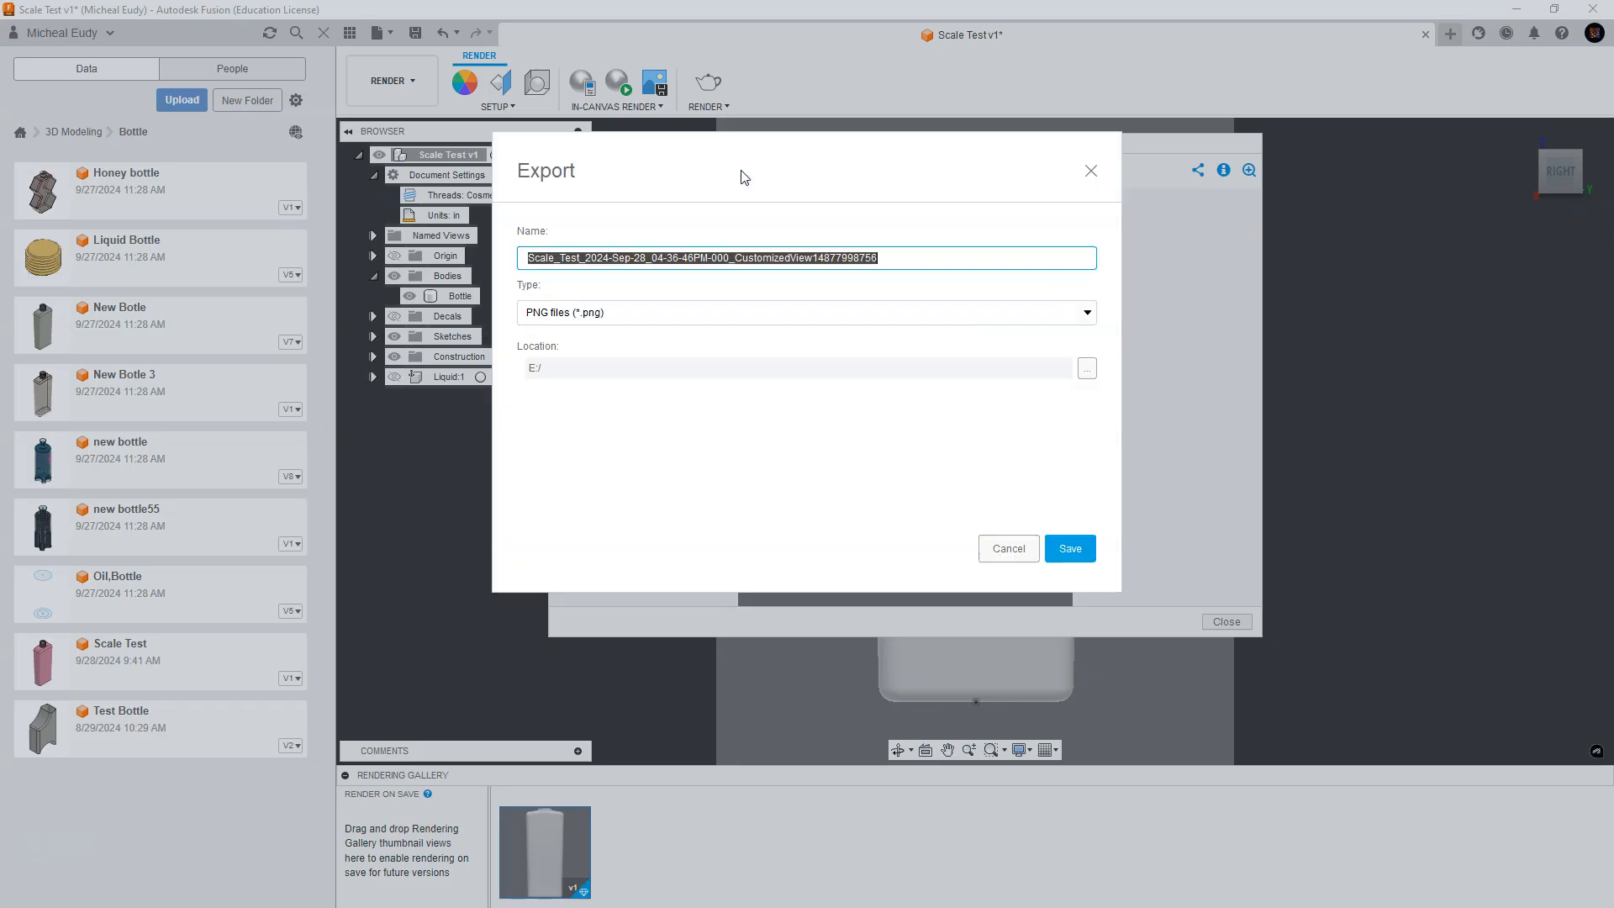
drag(918, 260, 375, 258)
text(La)
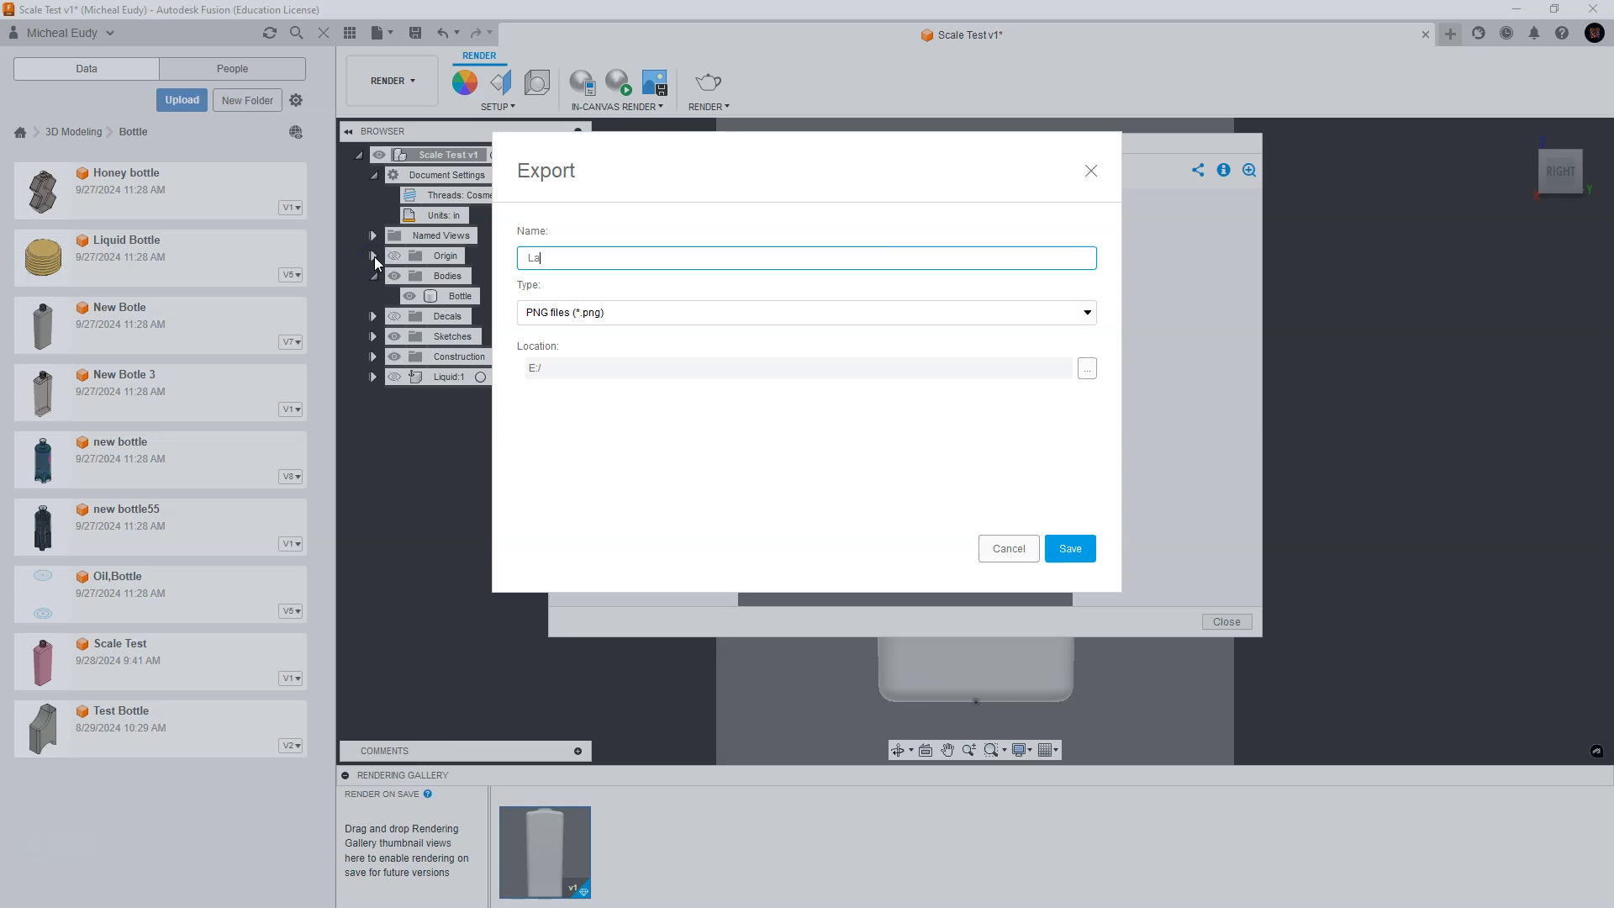
text(bel Base)
click(636, 318)
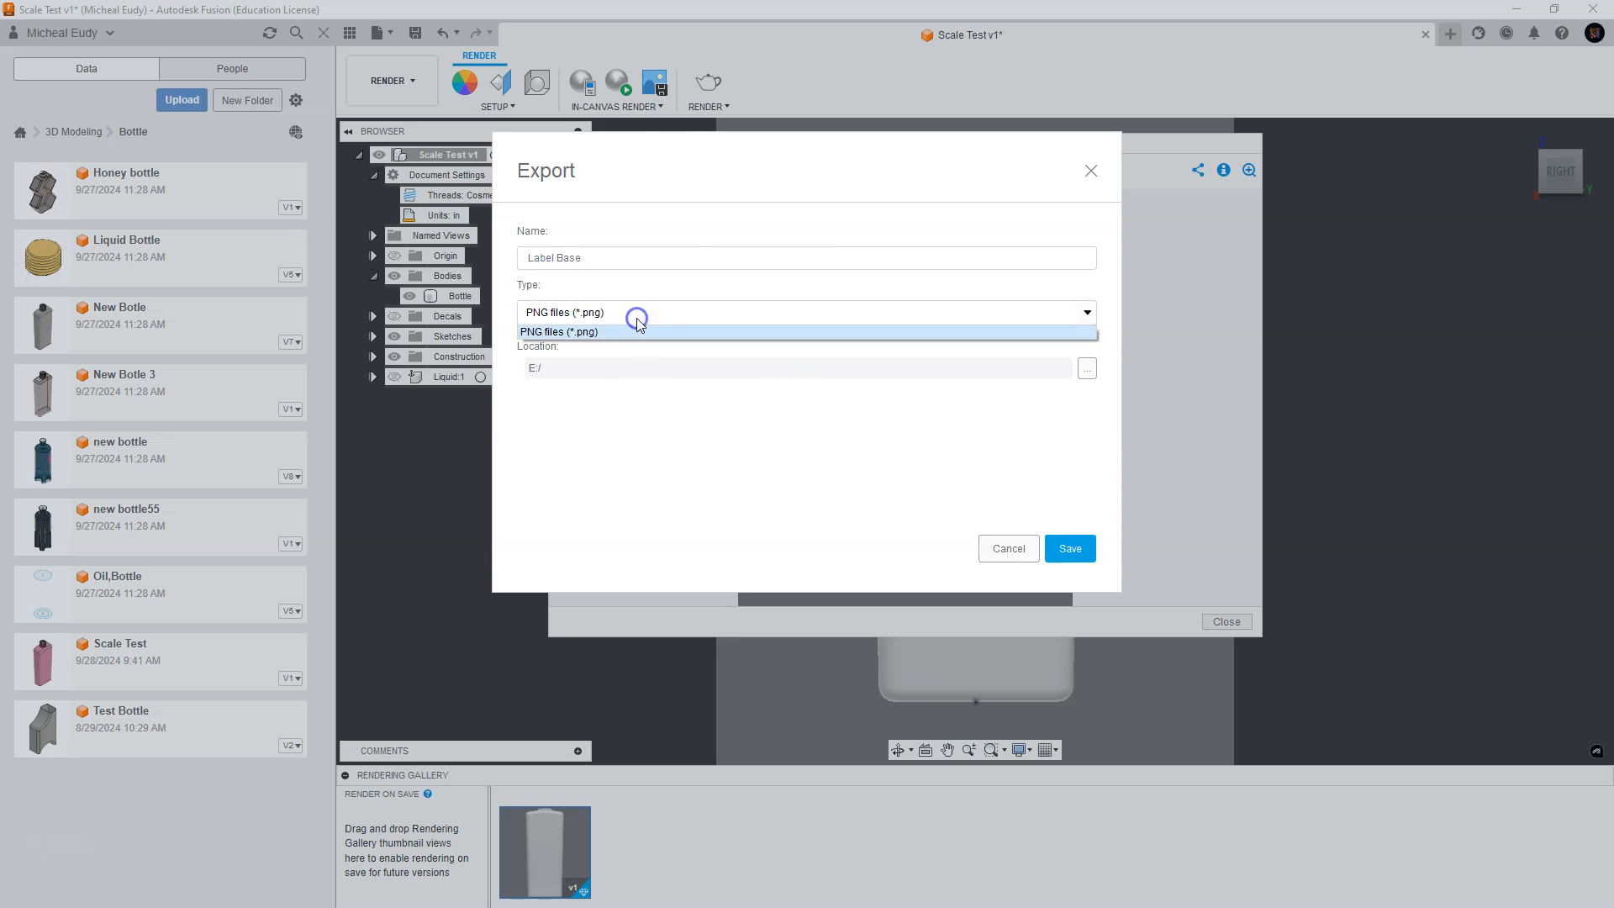
click(637, 317)
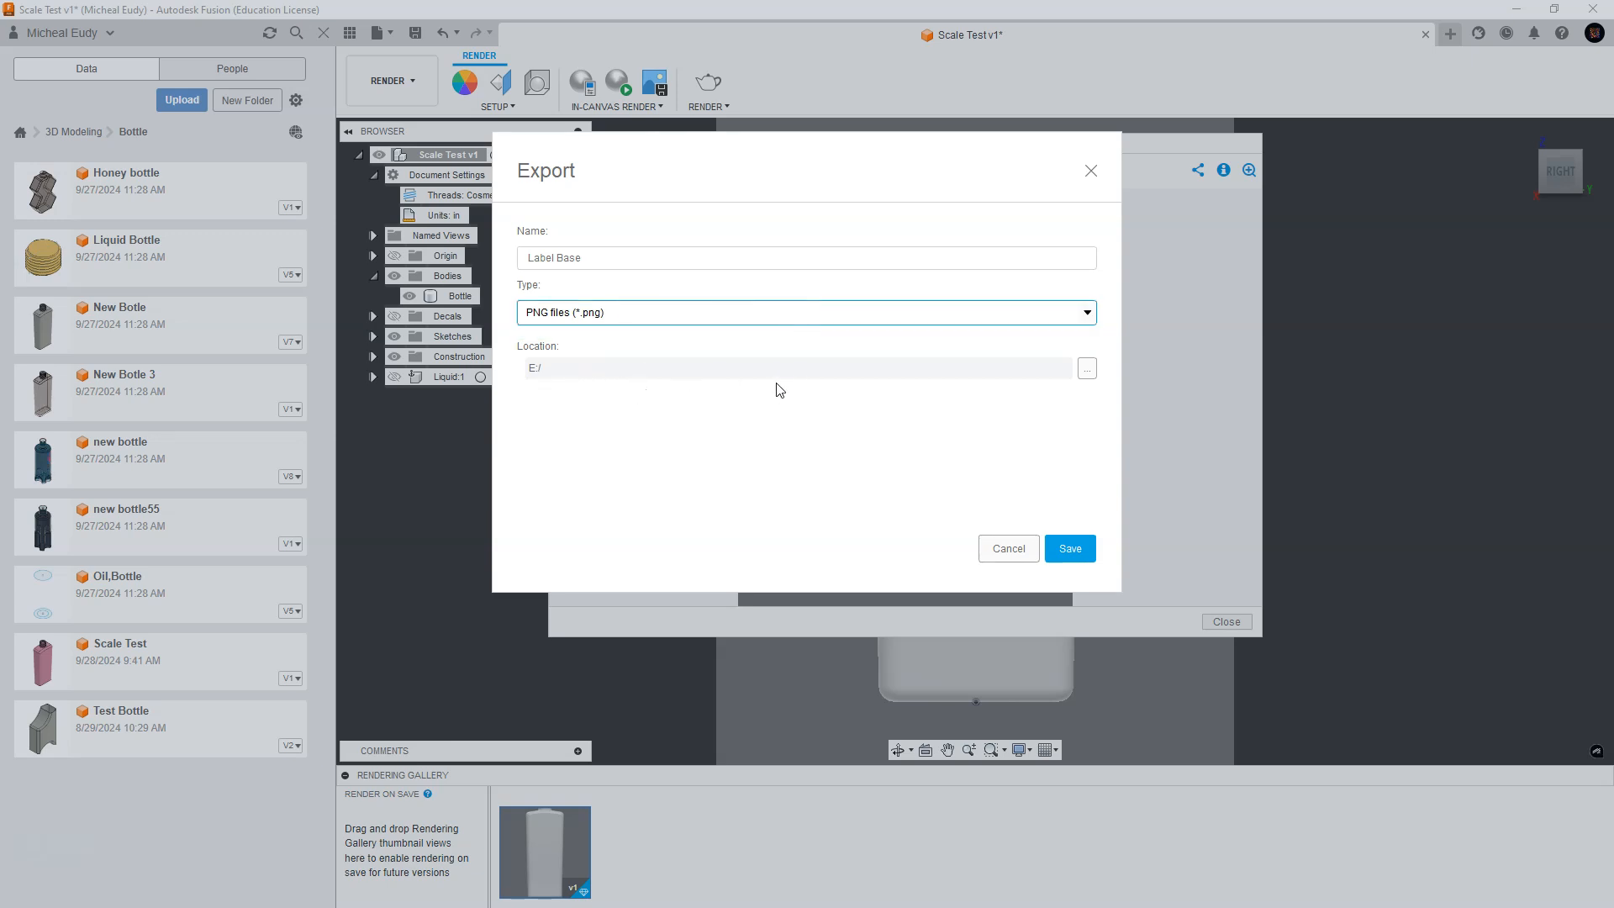
click(1061, 549)
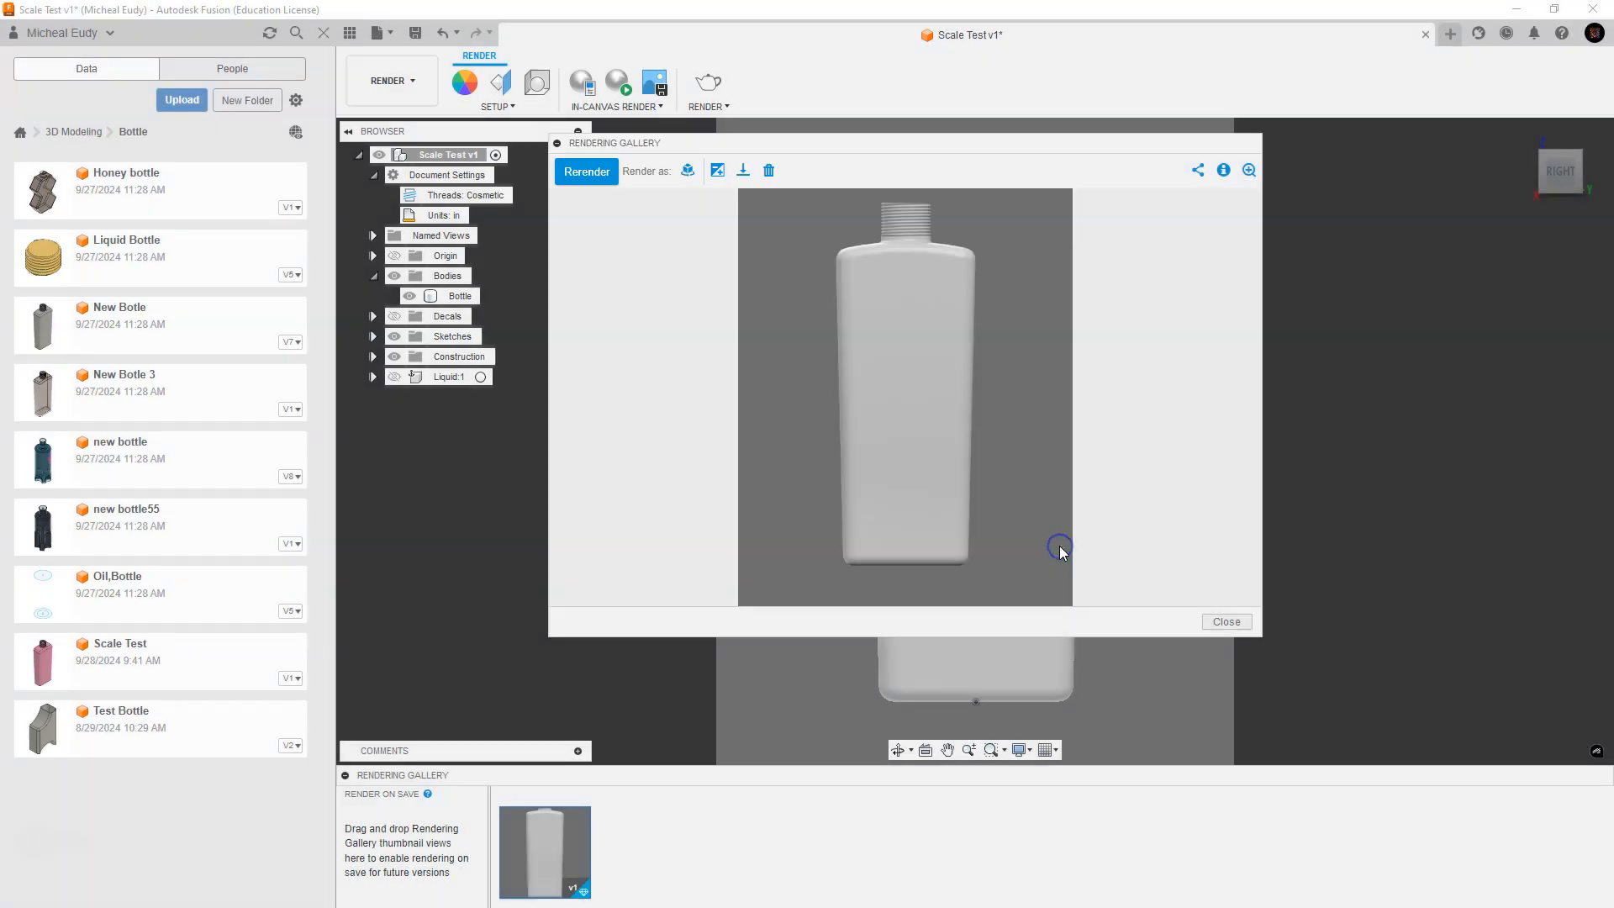
click(1225, 621)
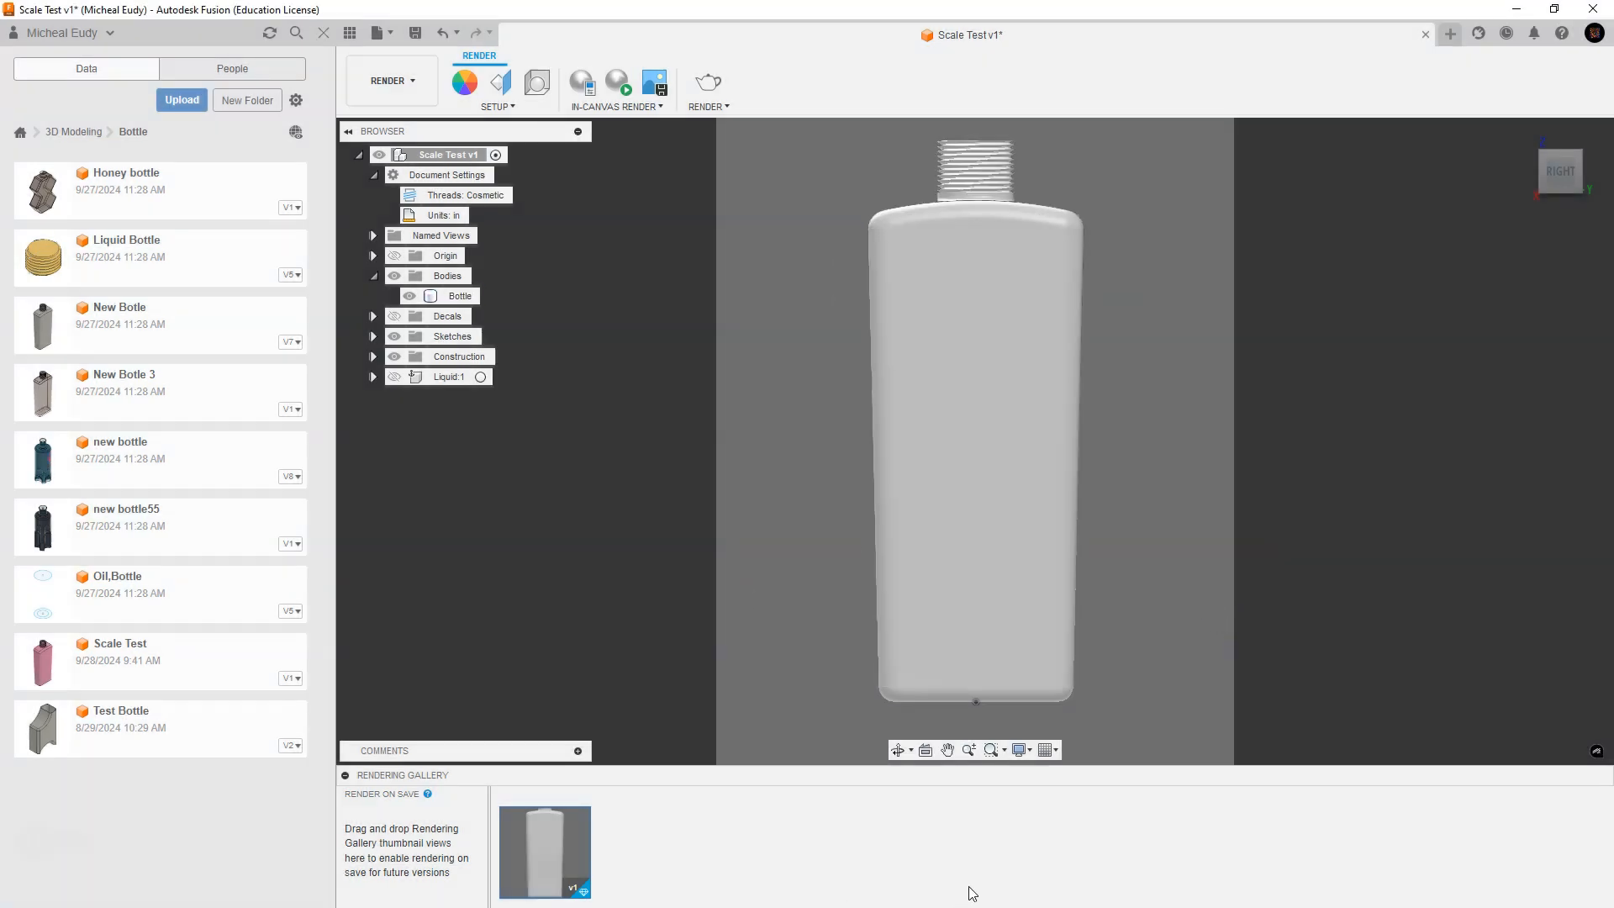